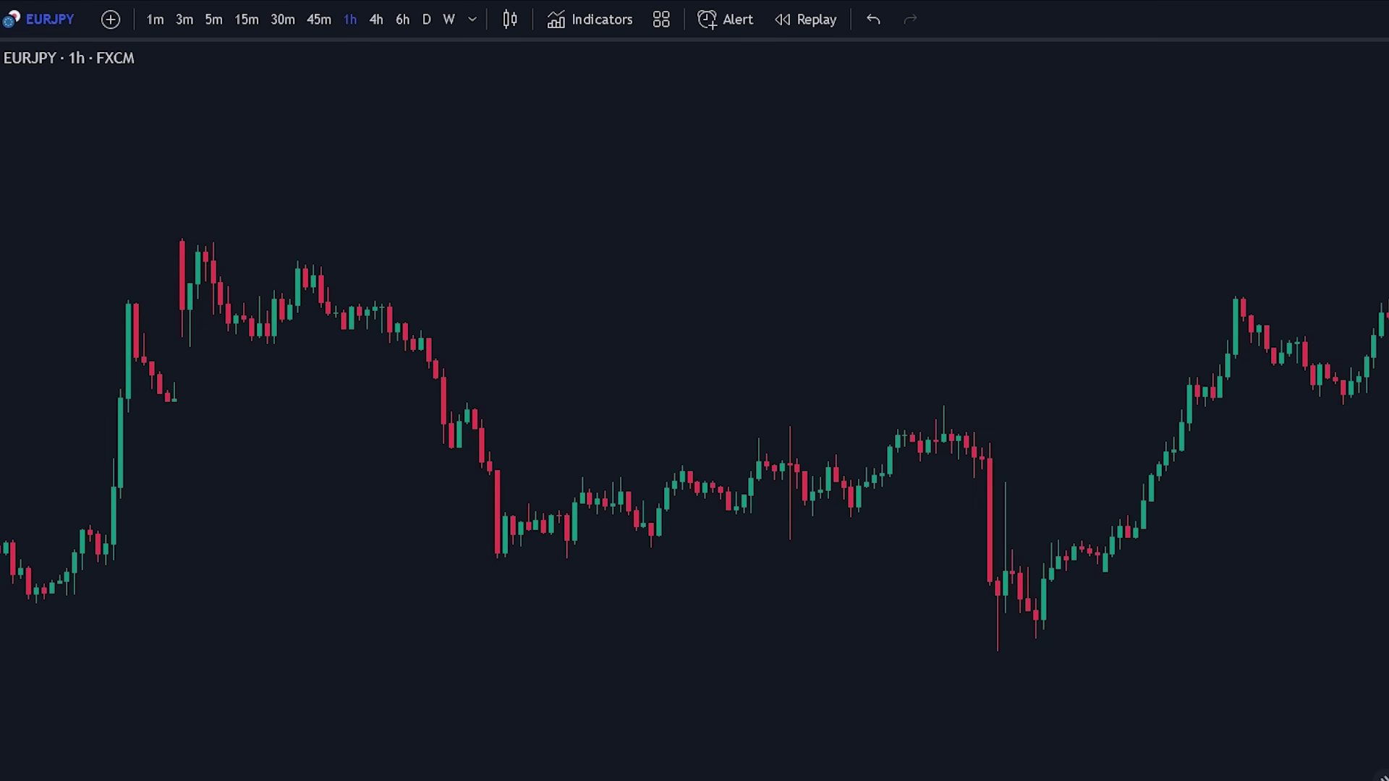
# - Search 'sd cpr' and add the SD - Central Pivot Range community script to the chart
pyautogui.scroll(5, 571, 505)
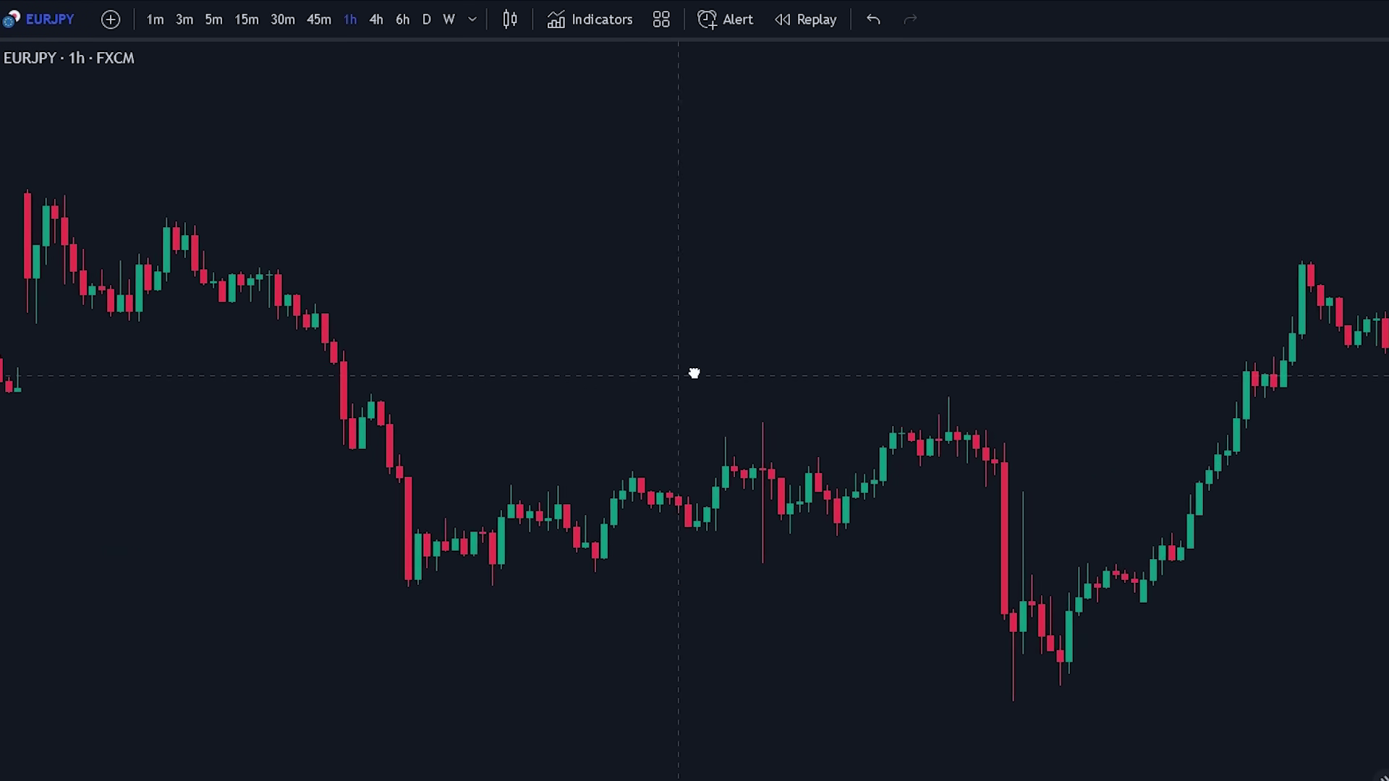
pyautogui.click(577, 22)
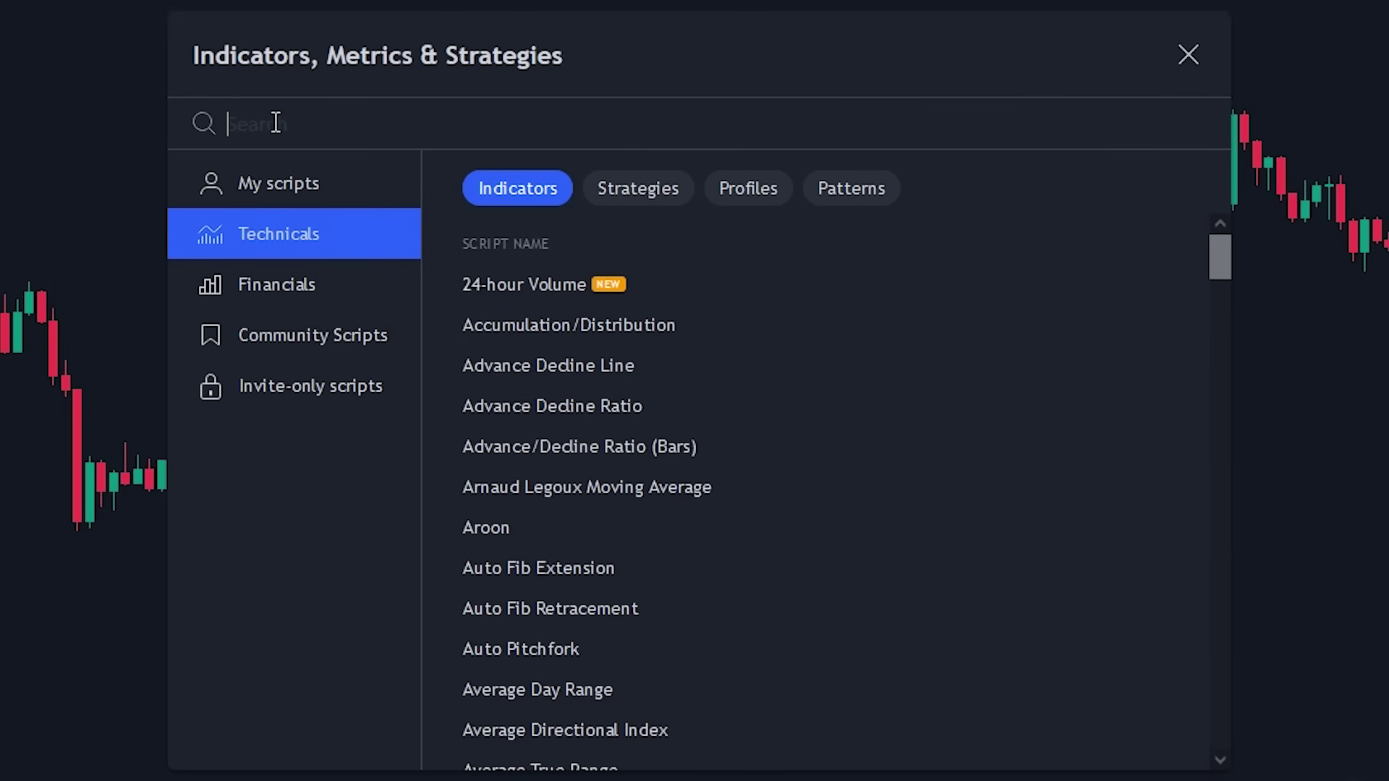
pyautogui.write('sd cpr')
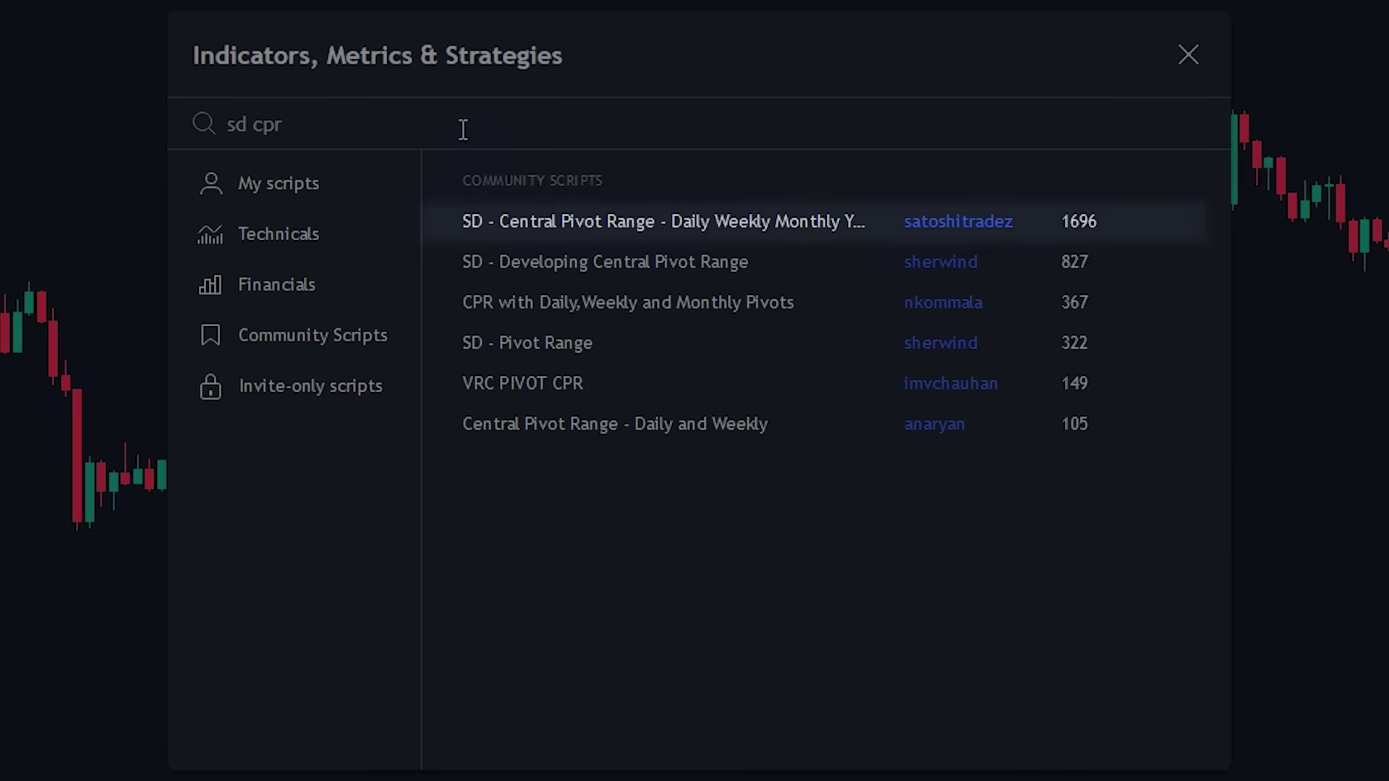
pyautogui.click(649, 223)
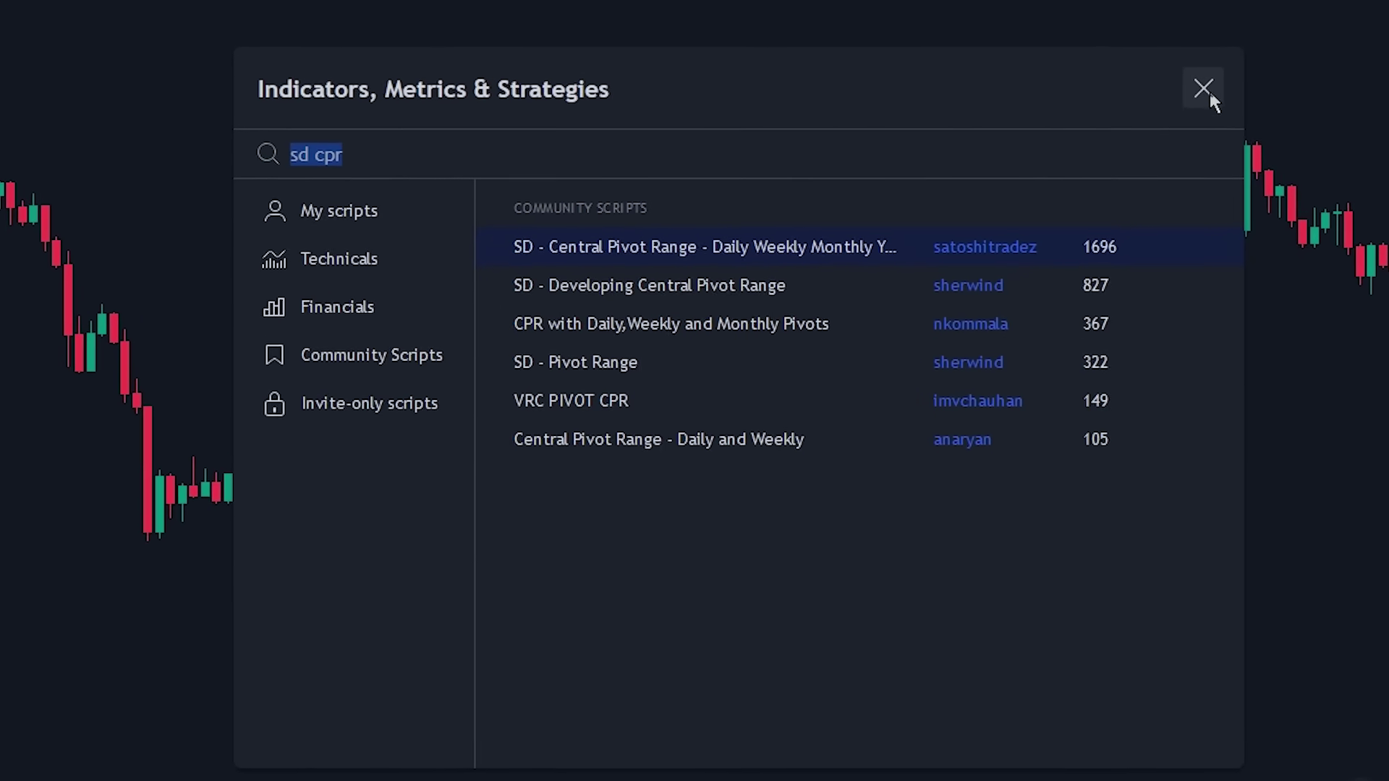
pyautogui.click(1188, 54)
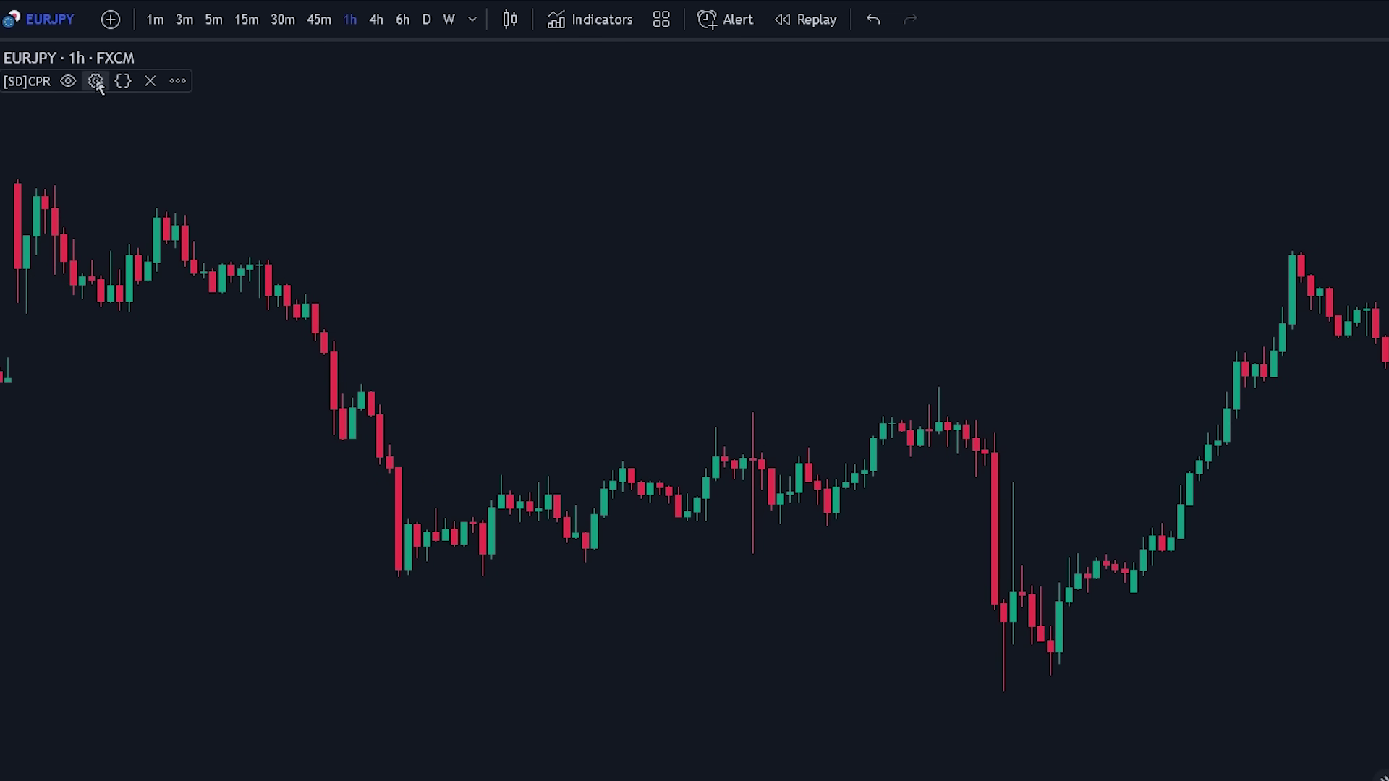
# - Set the [SD]CPR input Number of Daily CPR Back to 100
pyautogui.click(96, 81)
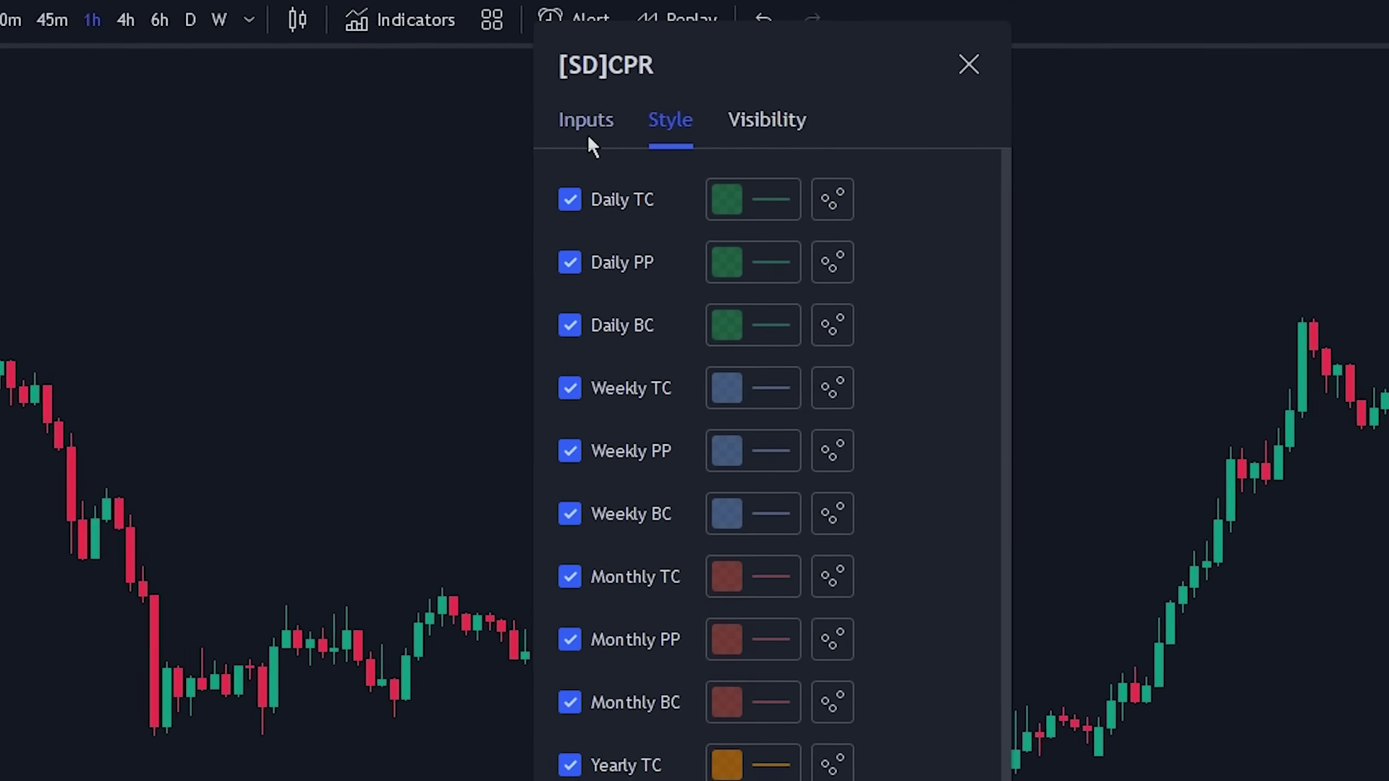
pyautogui.click(732, 100)
pyautogui.moveTo(794, 245); pyautogui.dragTo(720, 242)
pyautogui.write('19')
pyautogui.press('BackSpace')
pyautogui.write('00')
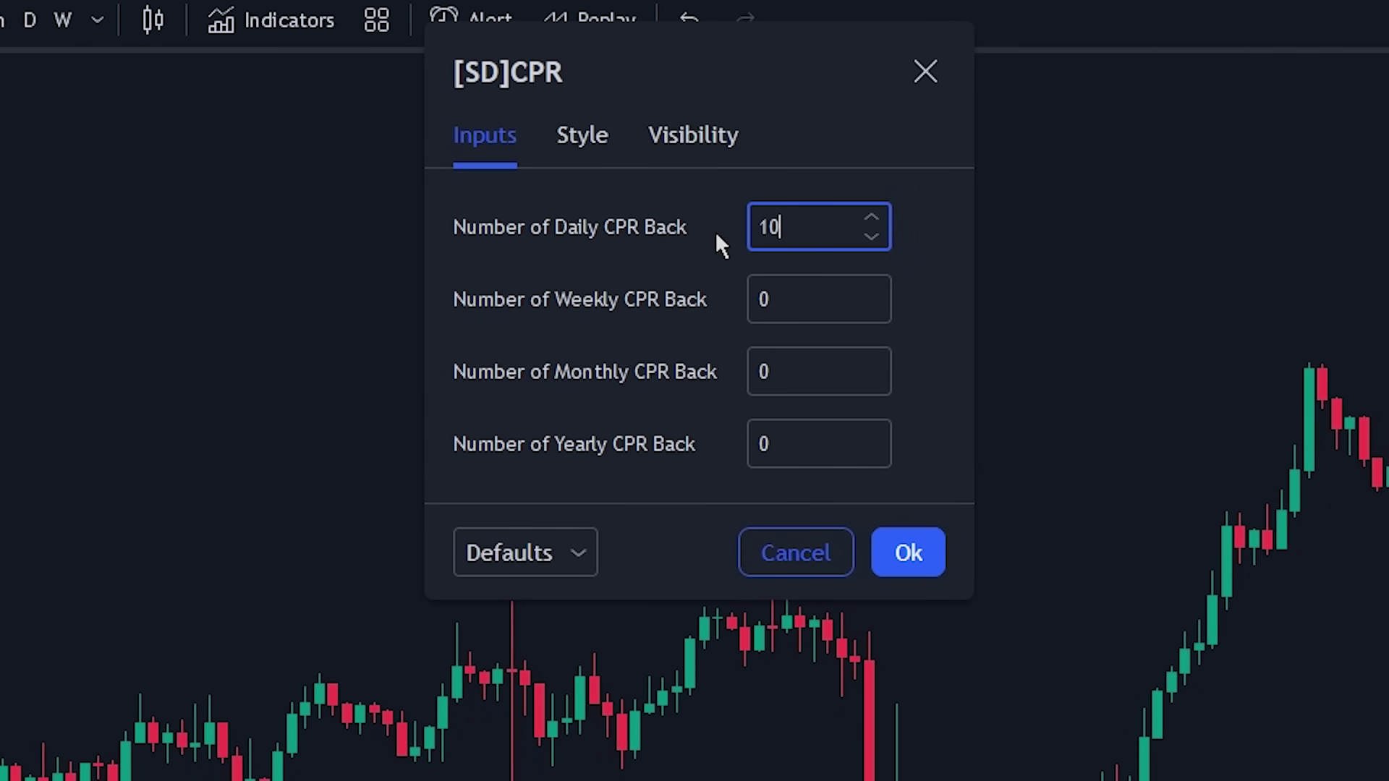
# - Switch the Daily TC, PP and BC plots to cross style
pyautogui.click(582, 139)
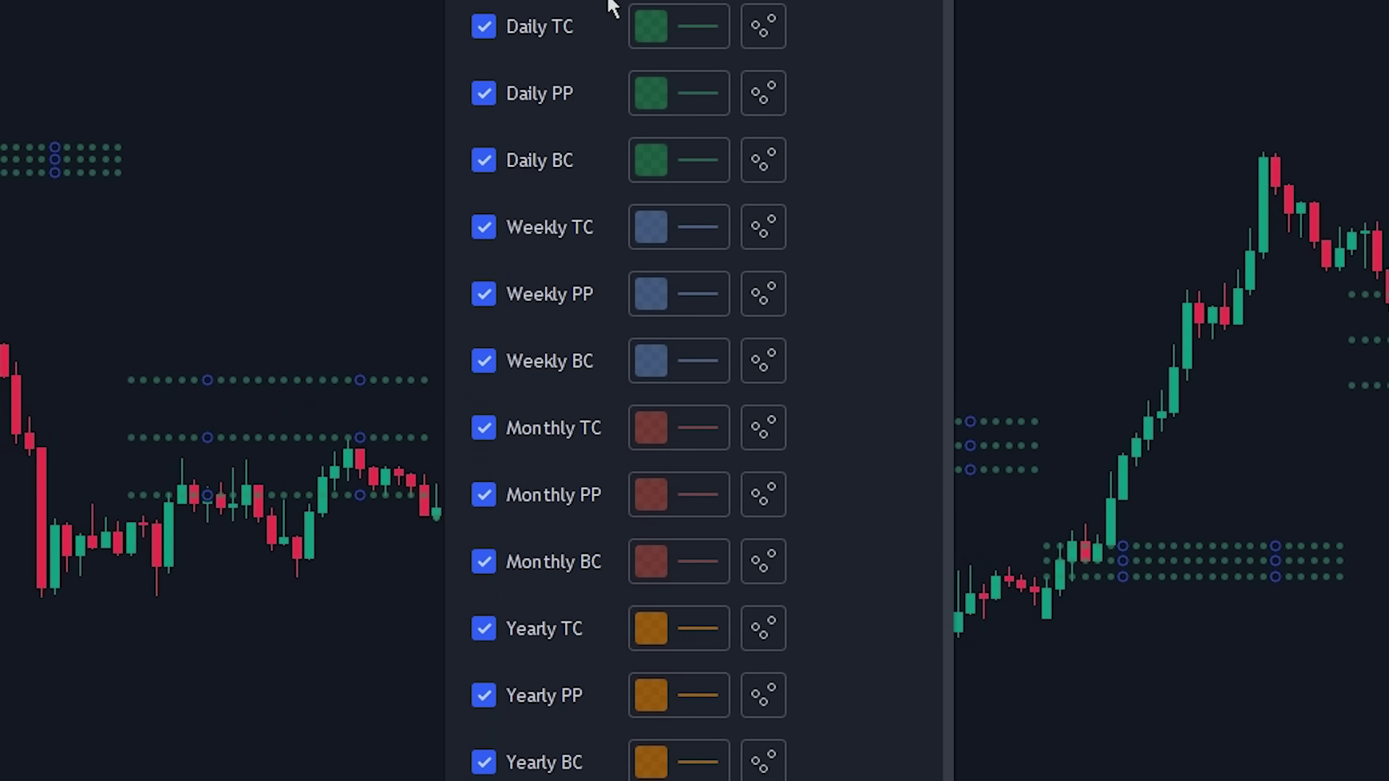
pyautogui.click(775, 27)
pyautogui.click(832, 394)
pyautogui.click(763, 94)
pyautogui.click(845, 462)
pyautogui.click(763, 160)
pyautogui.click(845, 528)
# - Colour the Daily TC, PP and BC levels cyan and apply the settings
pyautogui.click(678, 26)
pyautogui.click(810, 111)
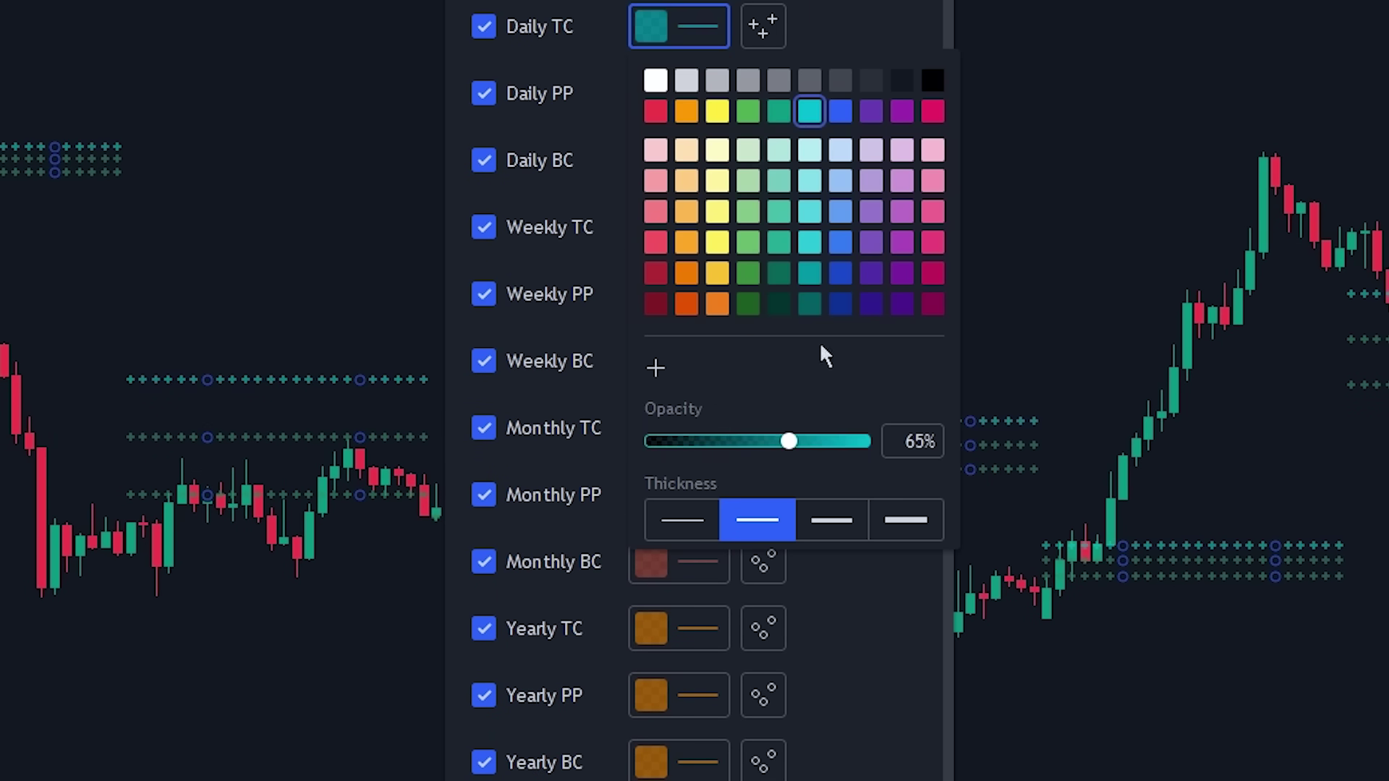
pyautogui.click(998, 434)
pyautogui.click(679, 94)
pyautogui.click(831, 509)
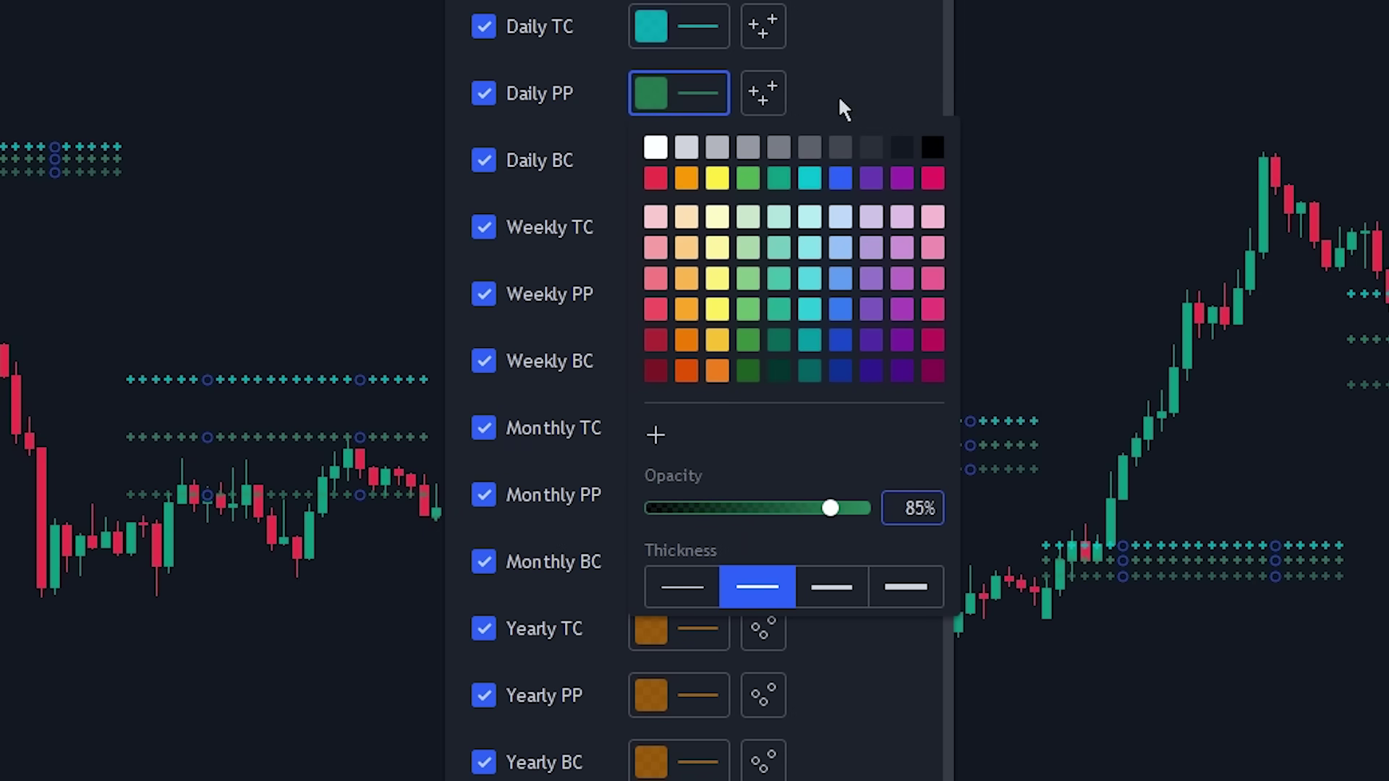
pyautogui.click(678, 160)
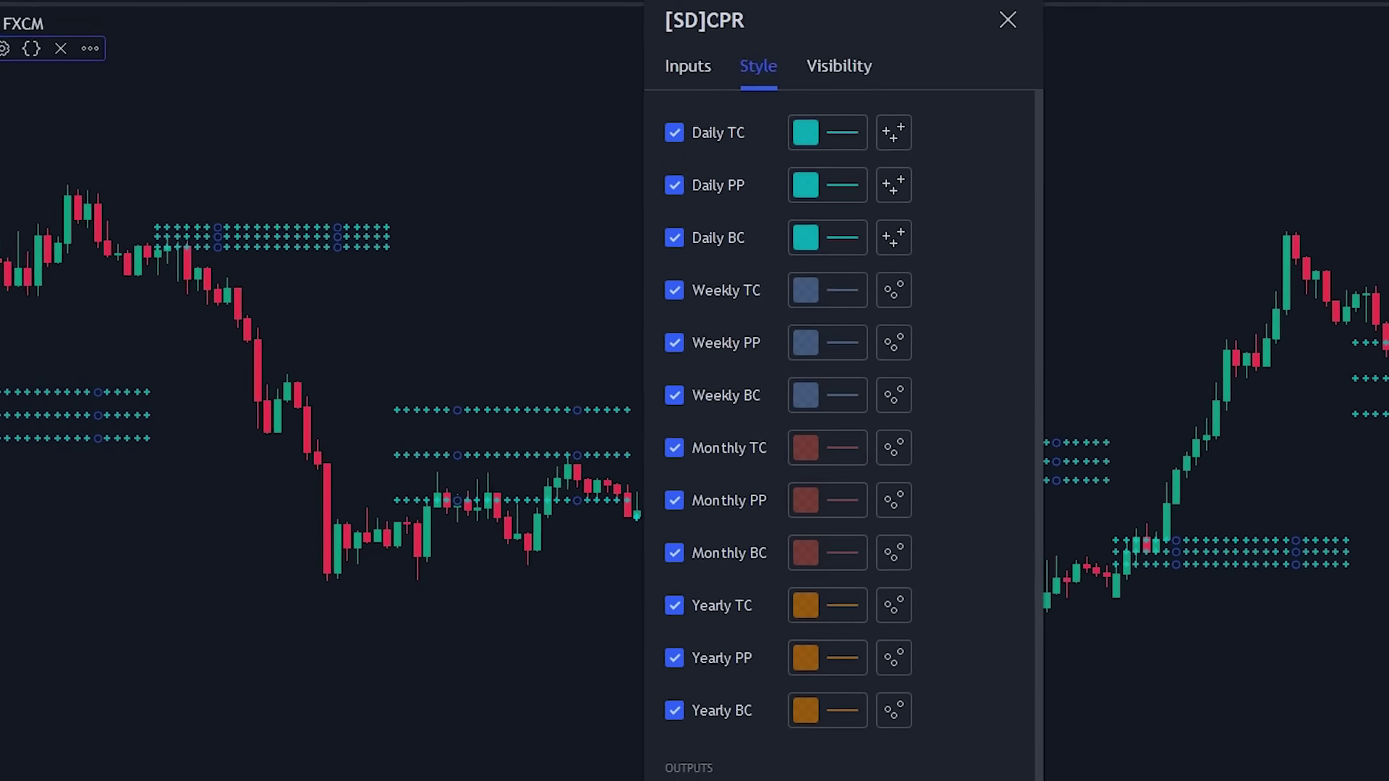
pyautogui.press('Escape')
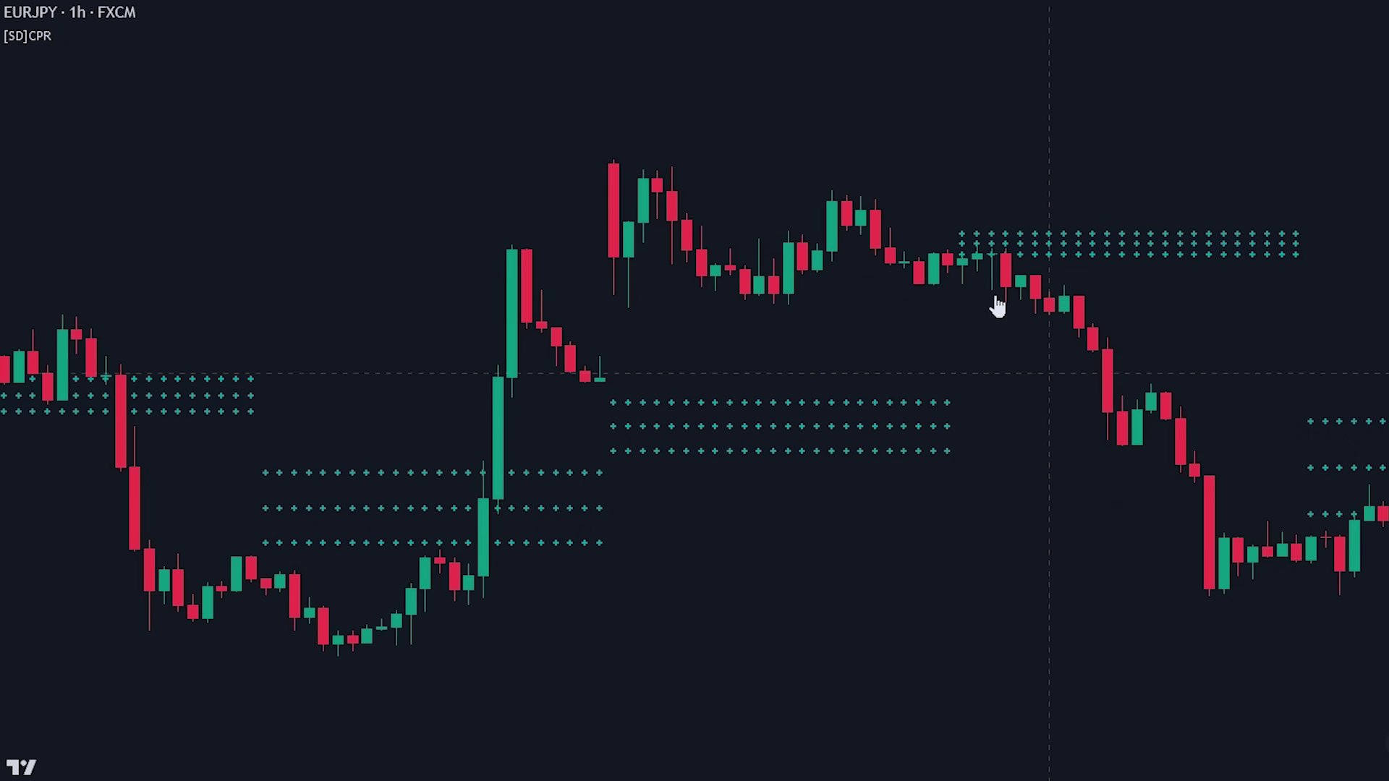
pyautogui.moveTo(1139, 704); pyautogui.dragTo(376, 714)
pyautogui.moveTo(1129, 693); pyautogui.dragTo(414, 634)
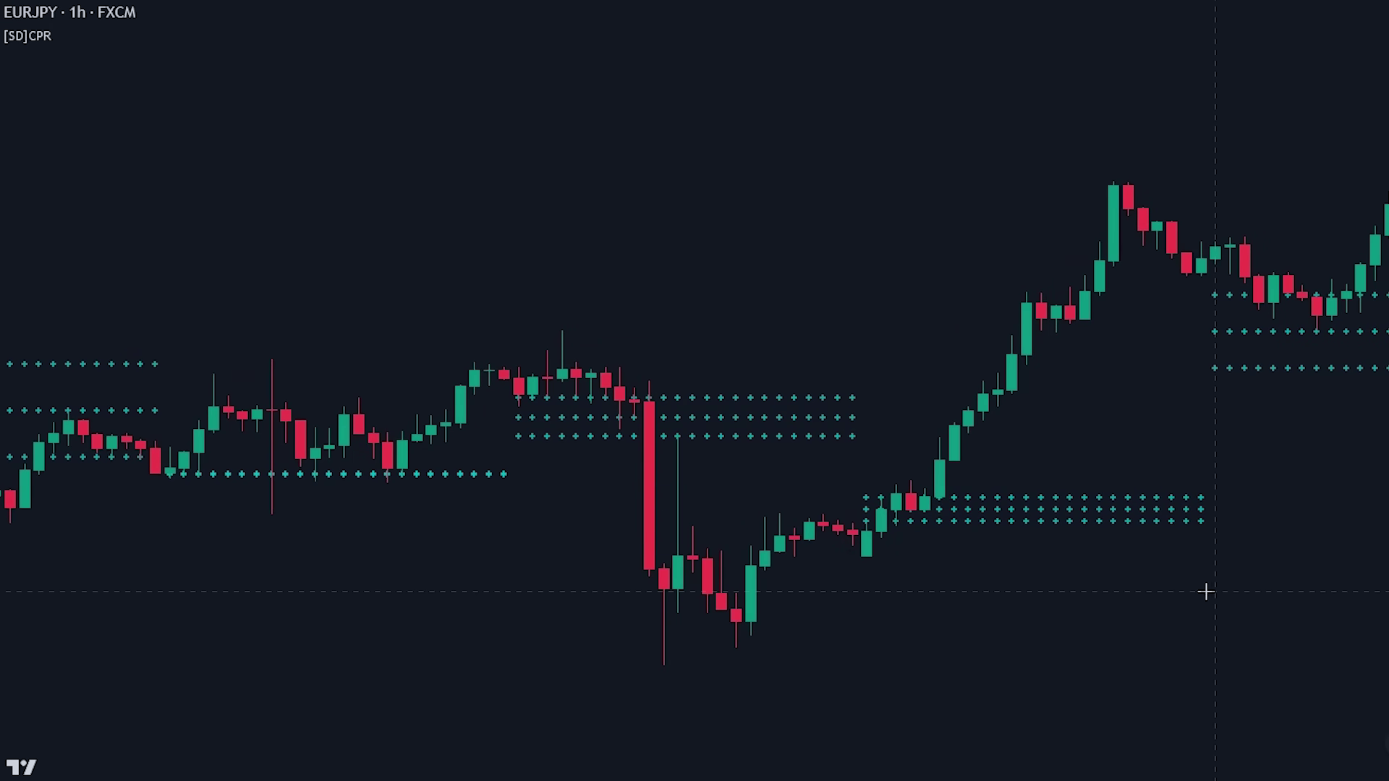
pyautogui.moveTo(1205, 592); pyautogui.dragTo(815, 647)
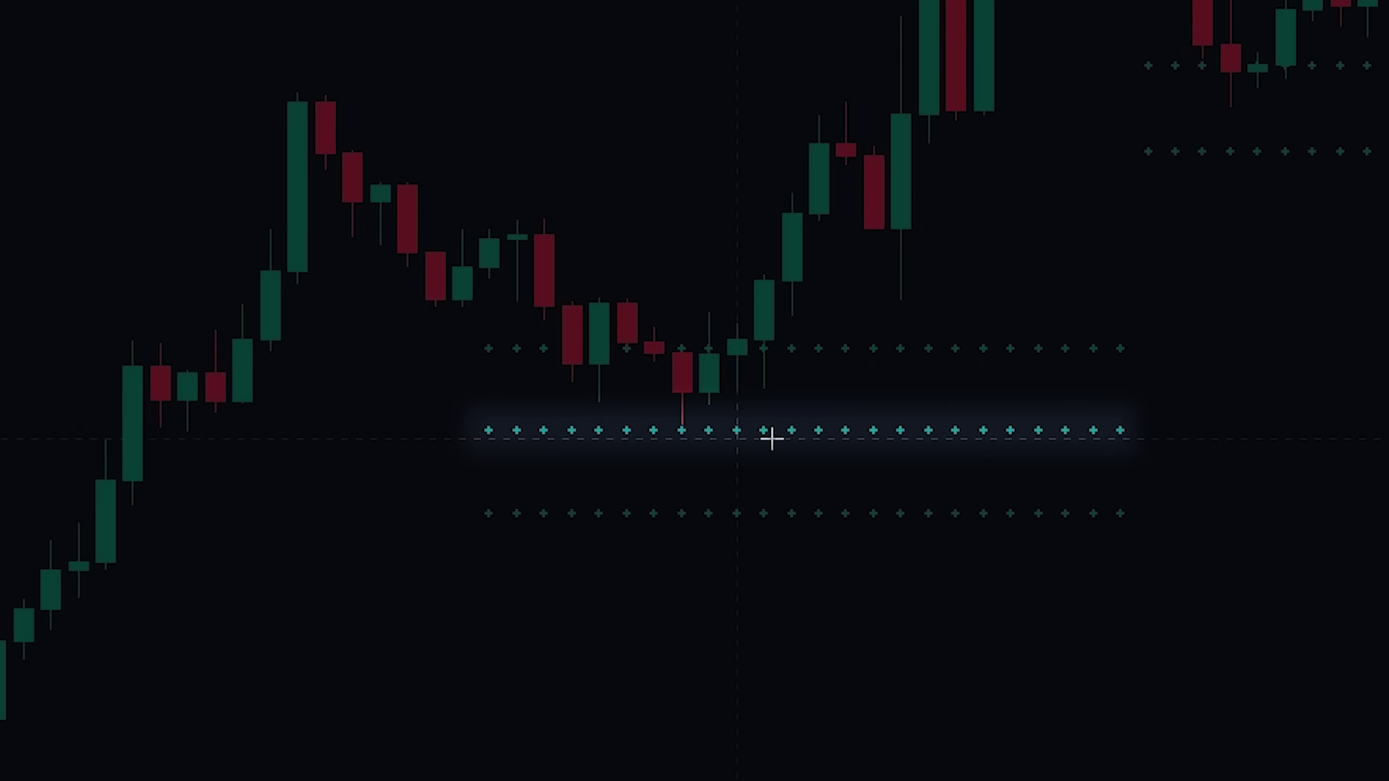
pyautogui.click(487, 498)
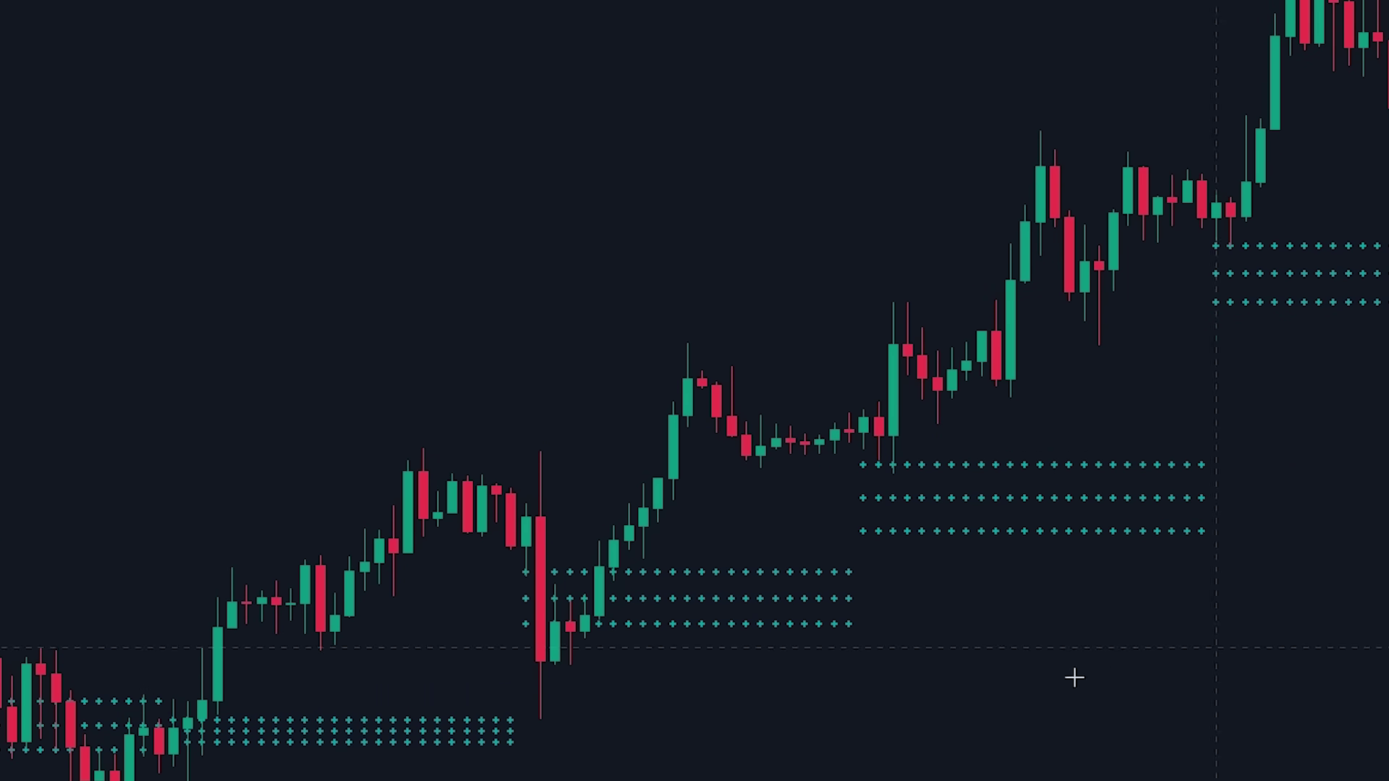
pyautogui.scroll(3, 1027, 691)
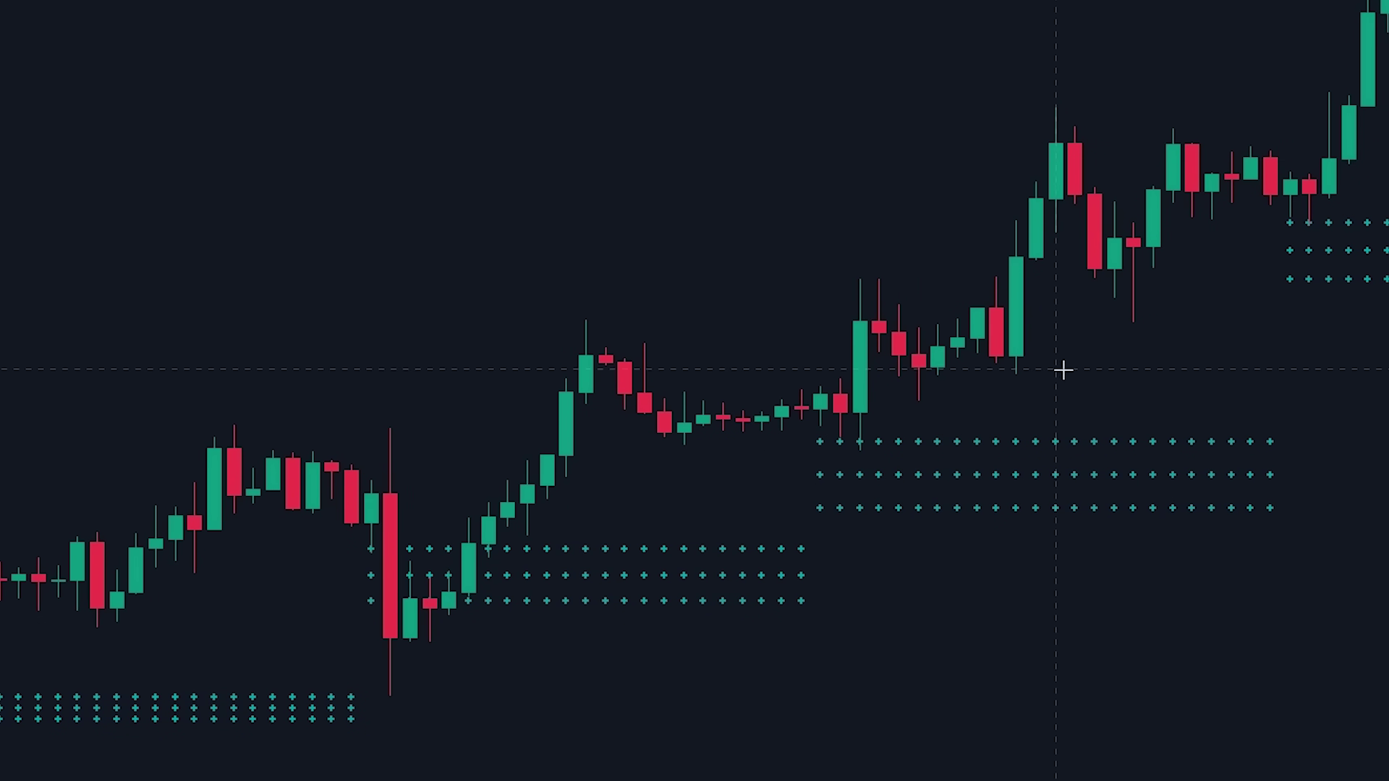
pyautogui.moveTo(1062, 374); pyautogui.dragTo(1111, 356)
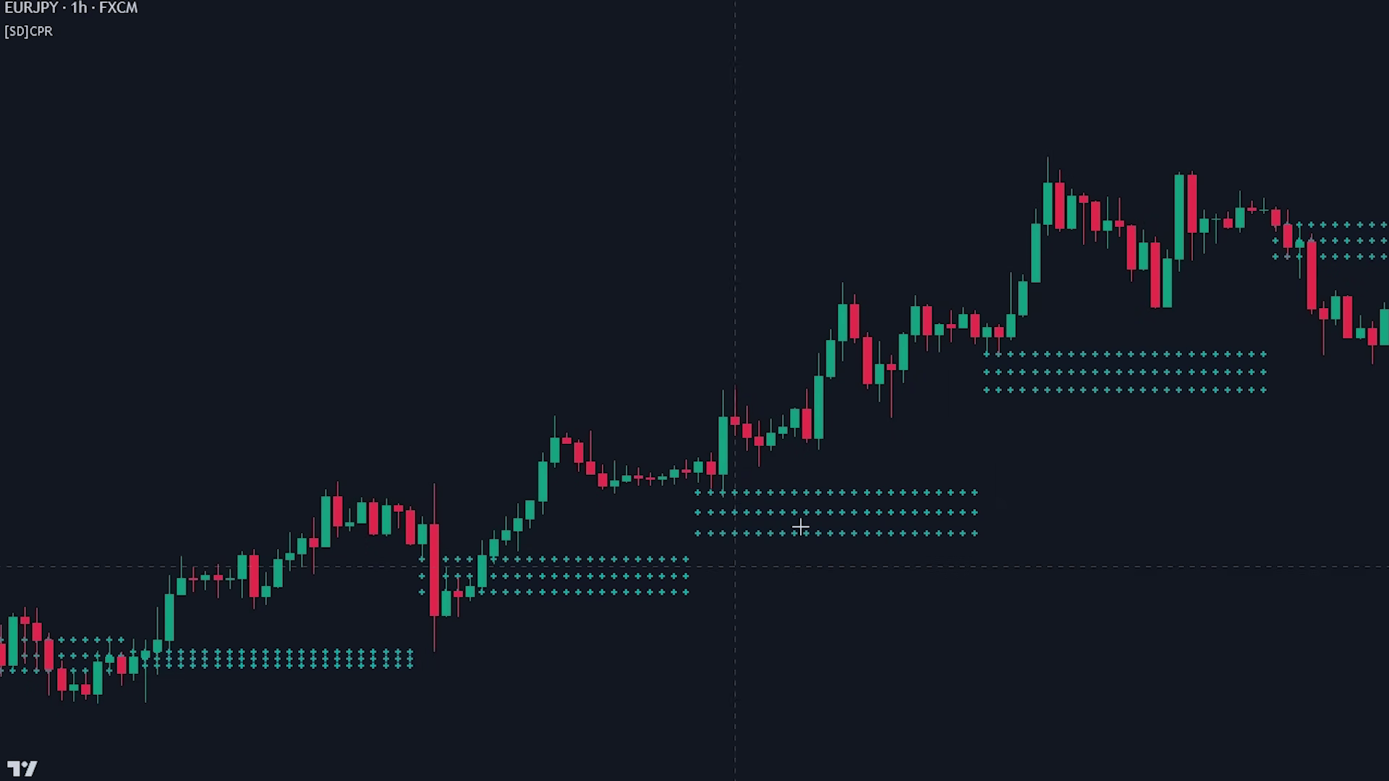
pyautogui.moveTo(1146, 470); pyautogui.dragTo(269, 418)
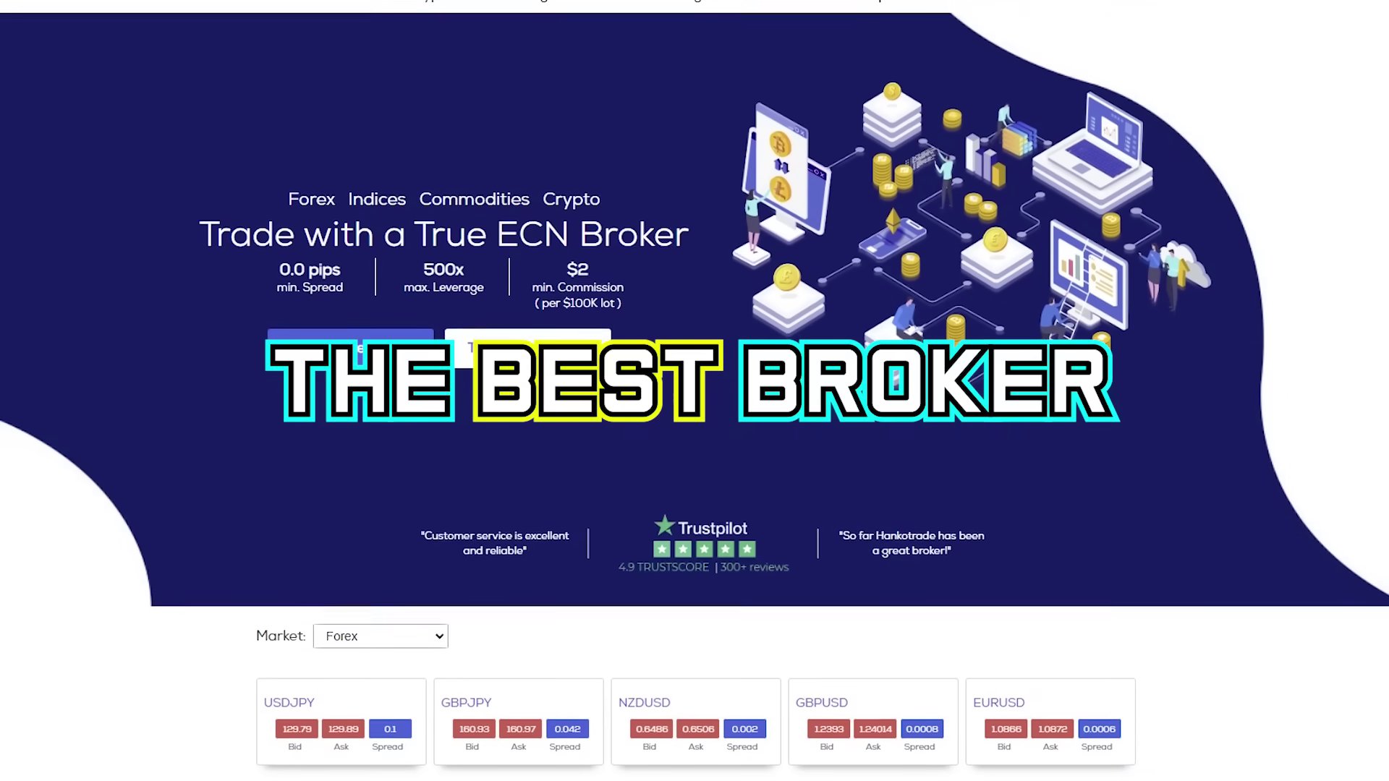
pyautogui.scroll(-5, 694, 390)
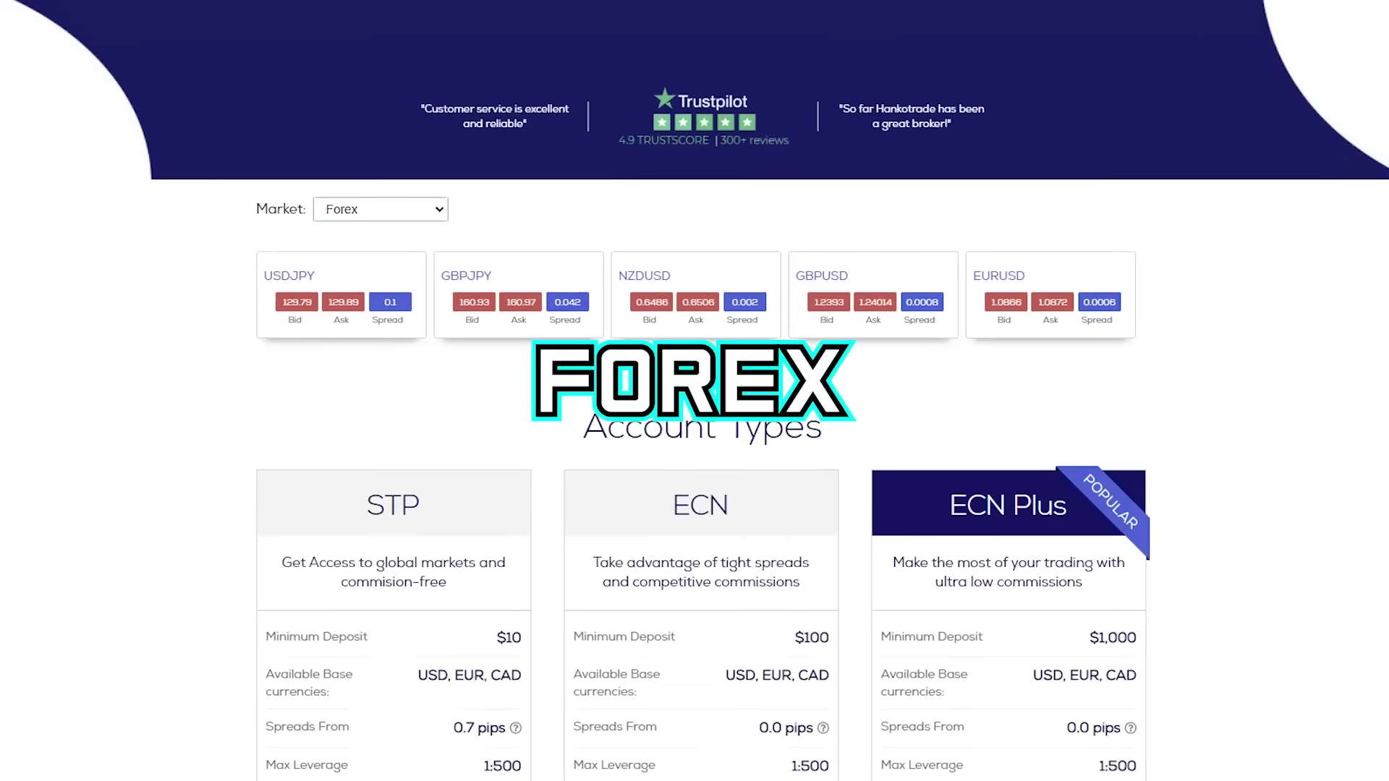
pyautogui.scroll(-15, 694, 391)
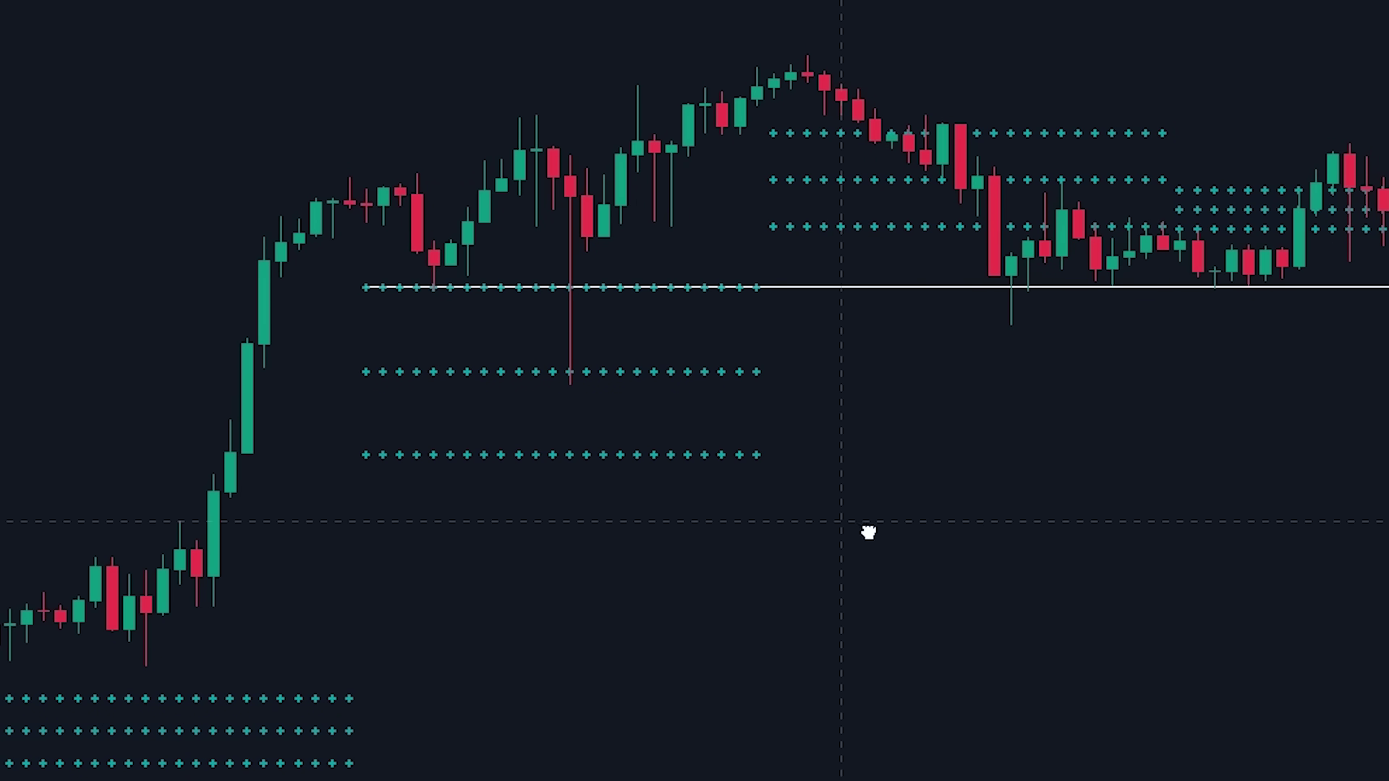
# - Draw a horizontal ray to the right from an earlier CPR's top line
pyautogui.moveTo(868, 532); pyautogui.dragTo(1122, 535)
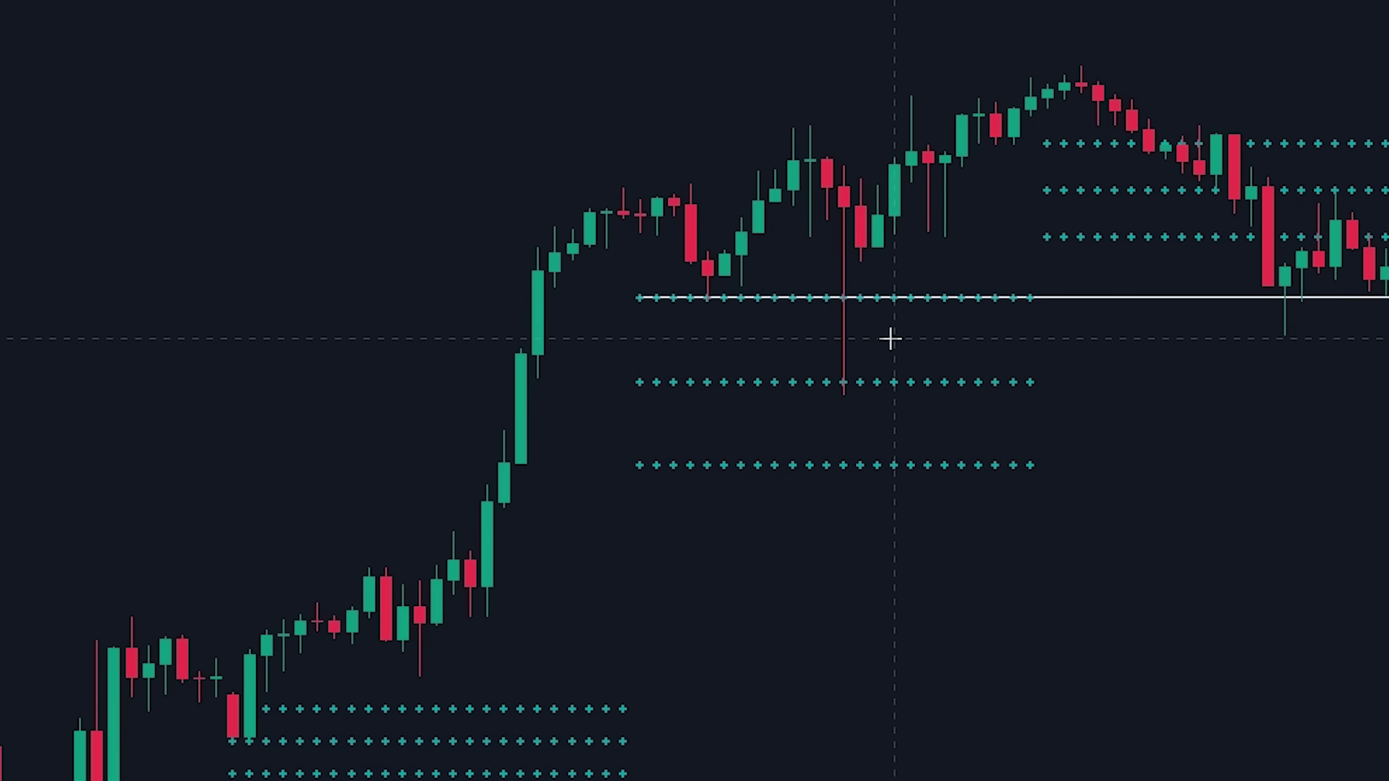
pyautogui.moveTo(890, 337); pyautogui.dragTo(563, 367)
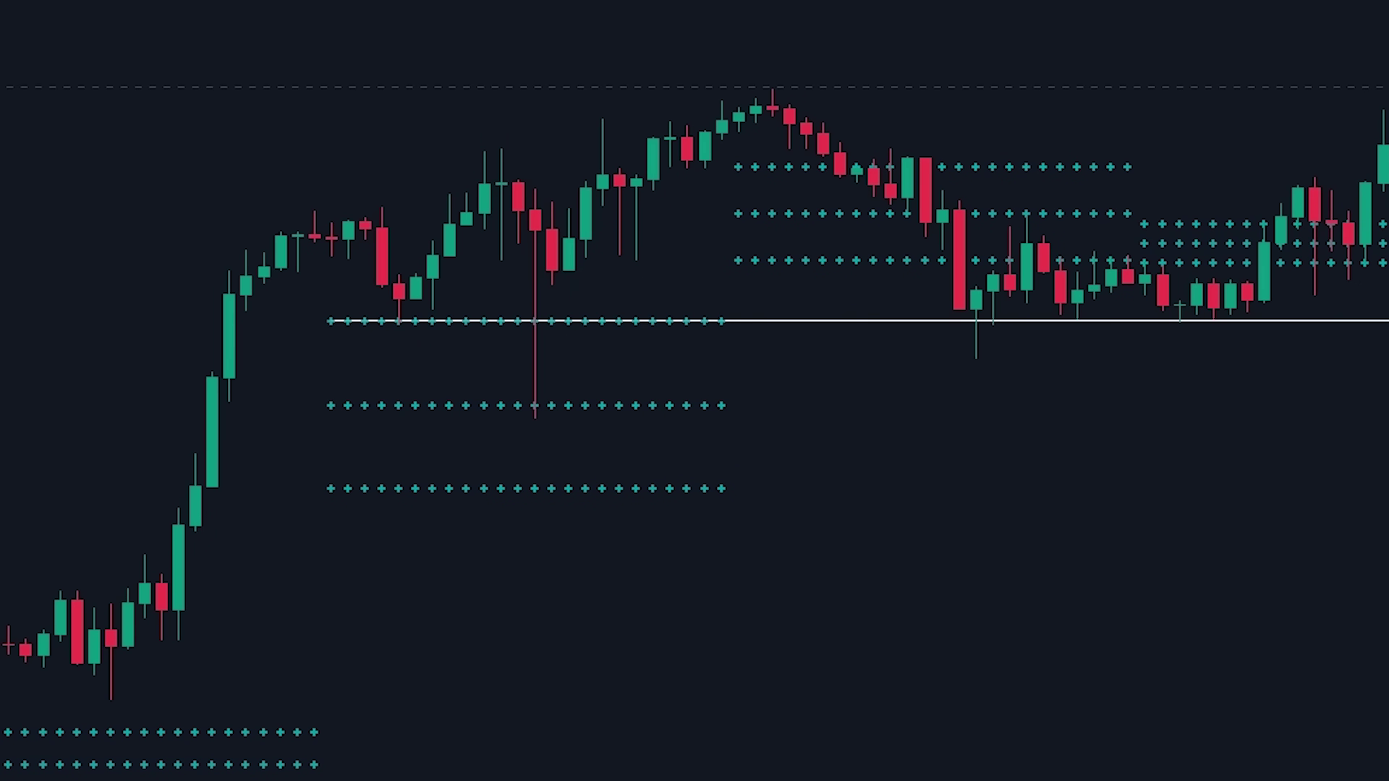
pyautogui.moveTo(507, 83); pyautogui.dragTo(280, 74)
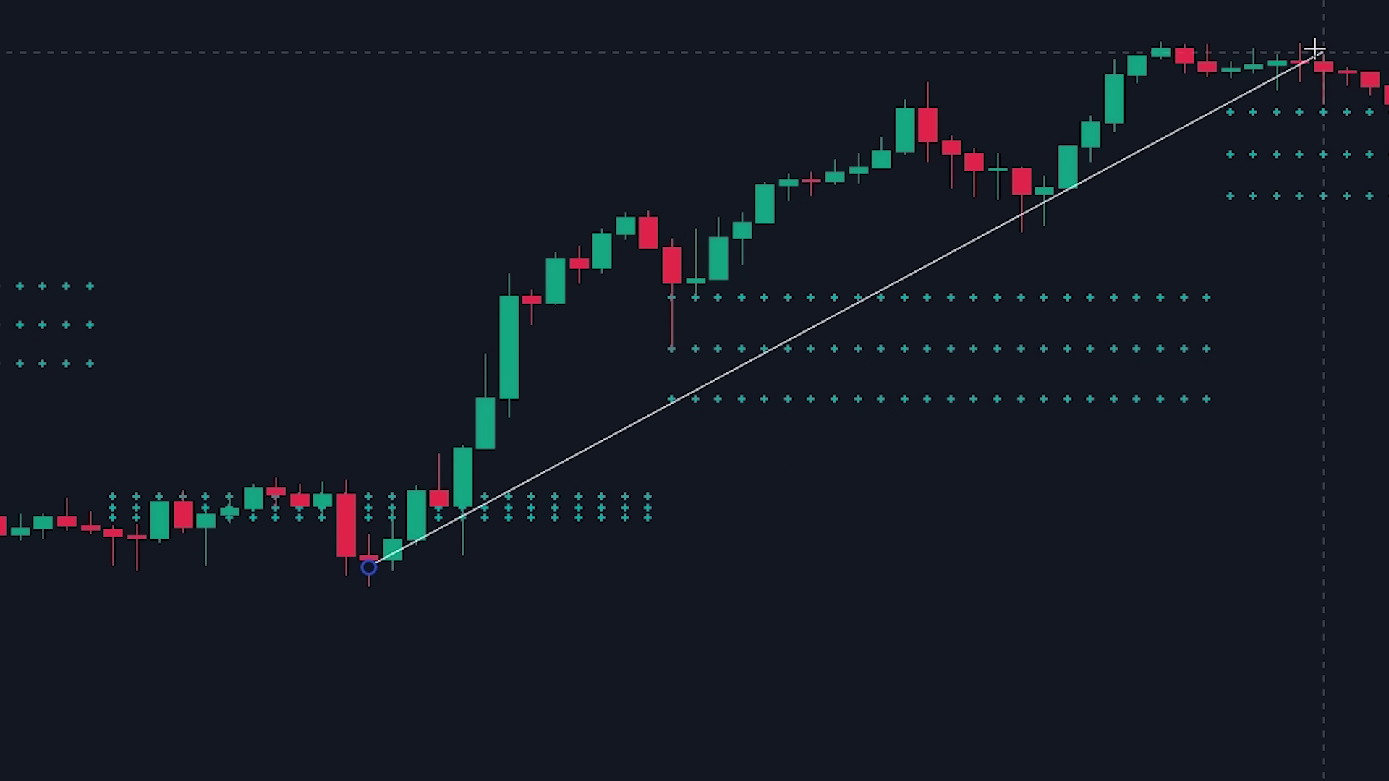
# - End the rising trendline at the latest high
pyautogui.click(1277, 72)
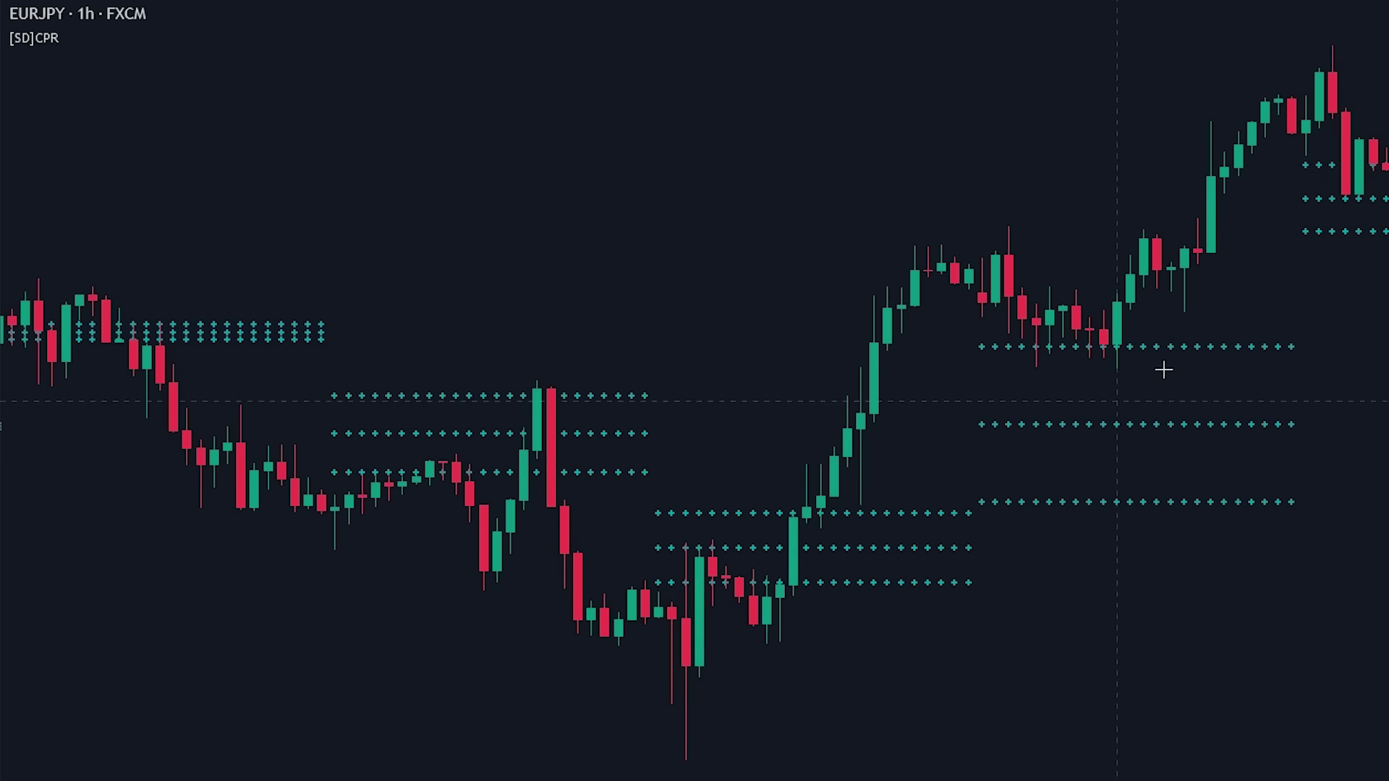
pyautogui.moveTo(1215, 289); pyautogui.dragTo(888, 428)
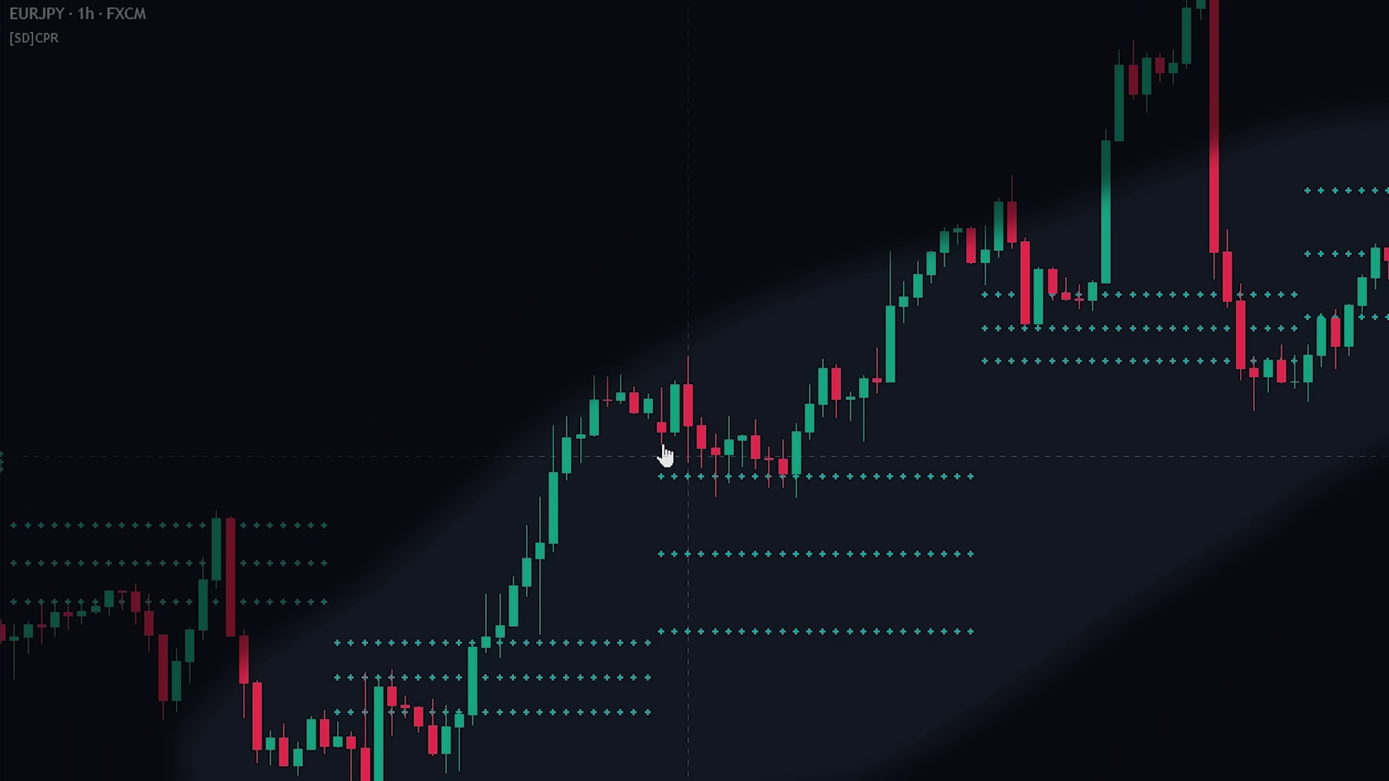
pyautogui.moveTo(516, 359); pyautogui.dragTo(862, 323)
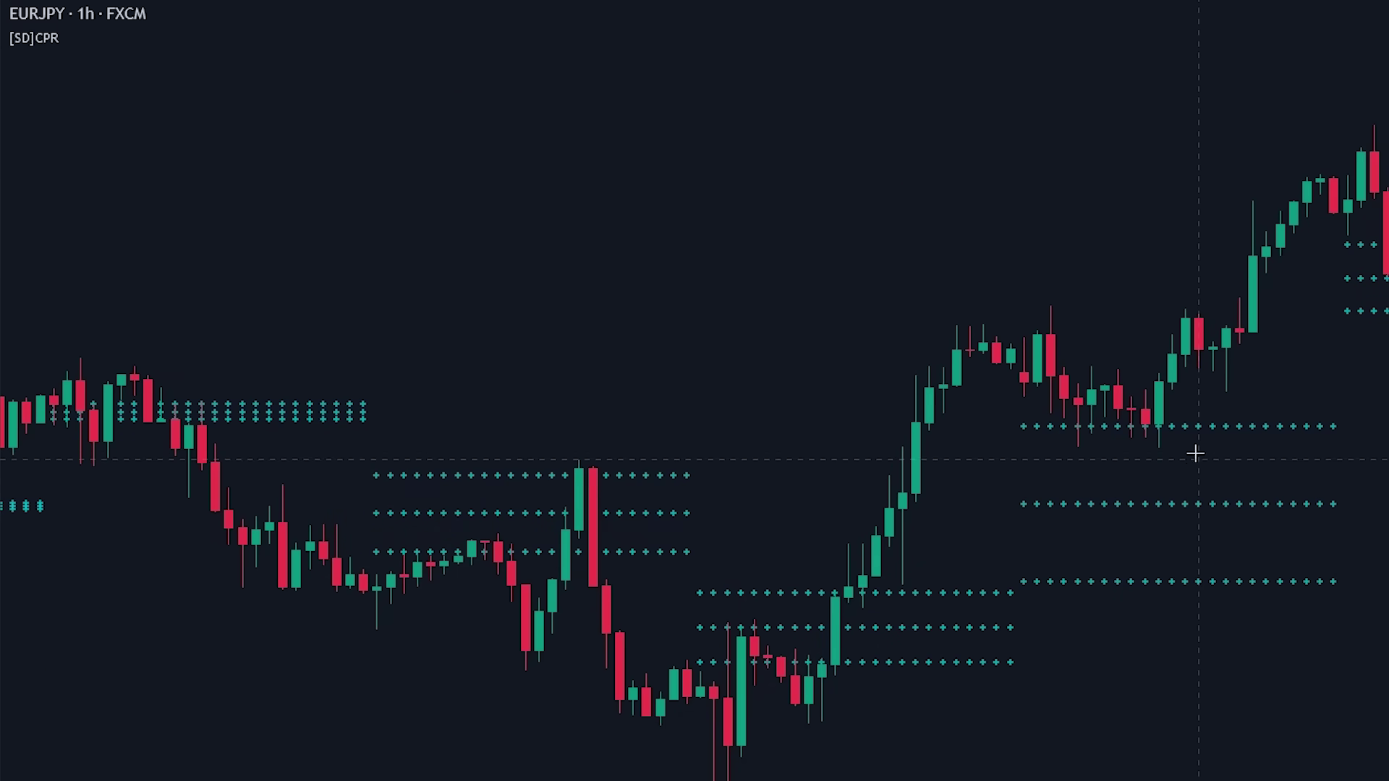
# - Pan back to the earlier downtrend and zoom out to show its recovery toward the CPR
pyautogui.moveTo(1195, 453); pyautogui.dragTo(462, 579)
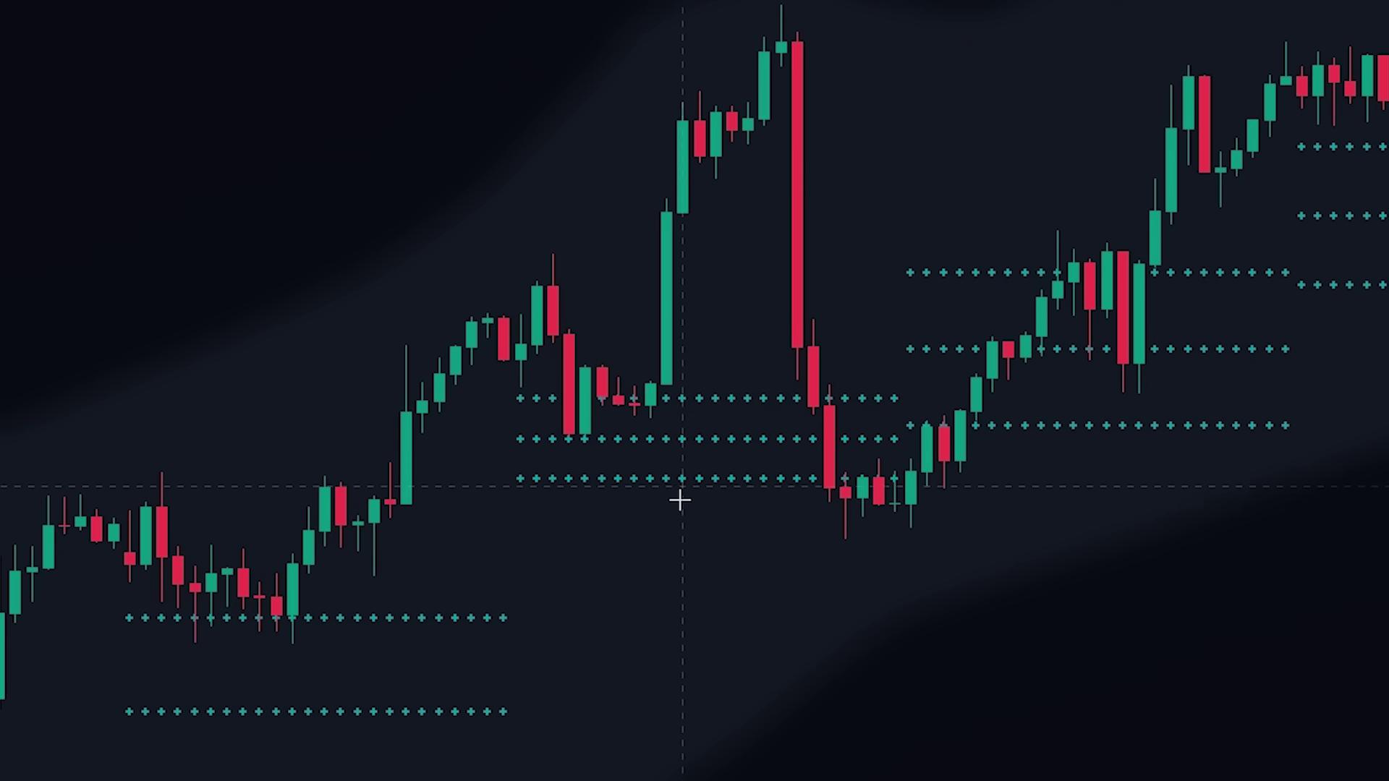
pyautogui.moveTo(427, 648); pyautogui.dragTo(613, 613)
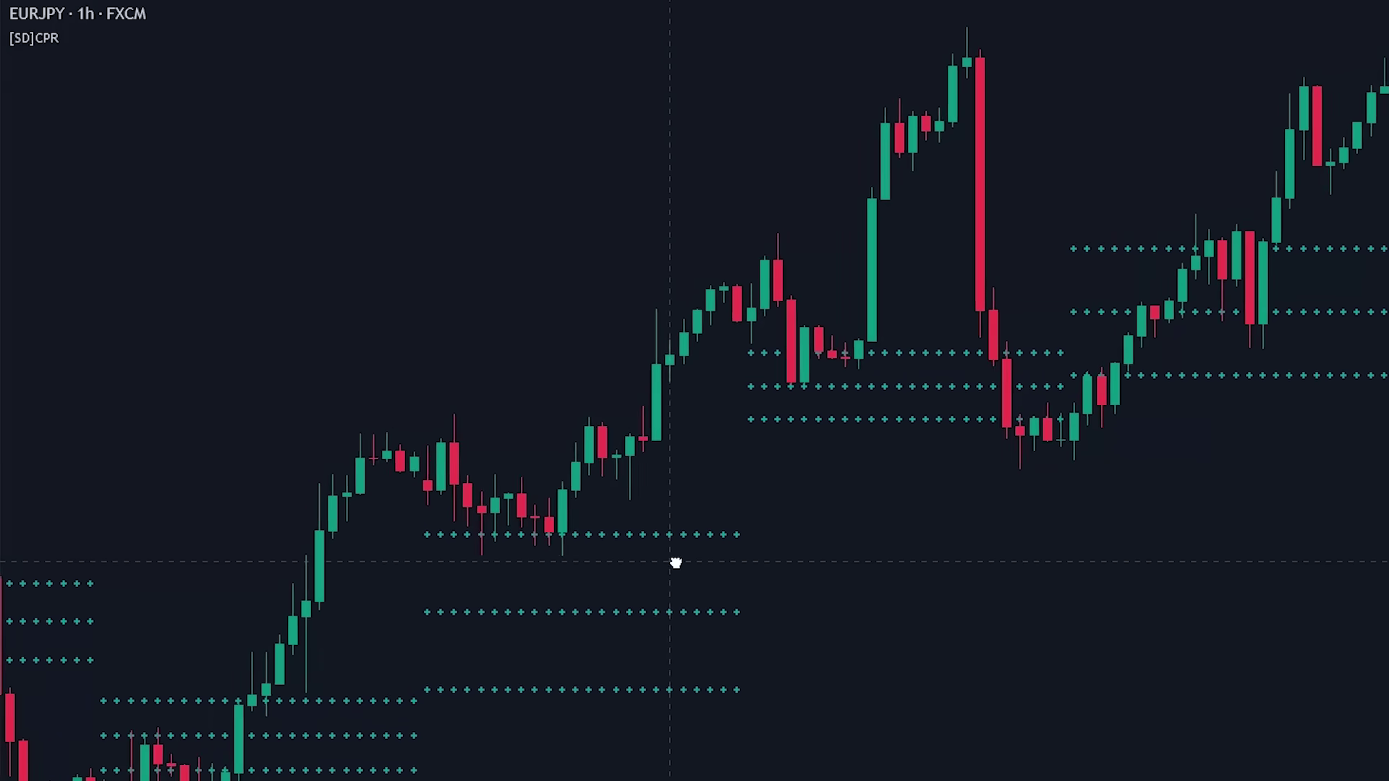
pyautogui.moveTo(676, 563); pyautogui.dragTo(1331, 445)
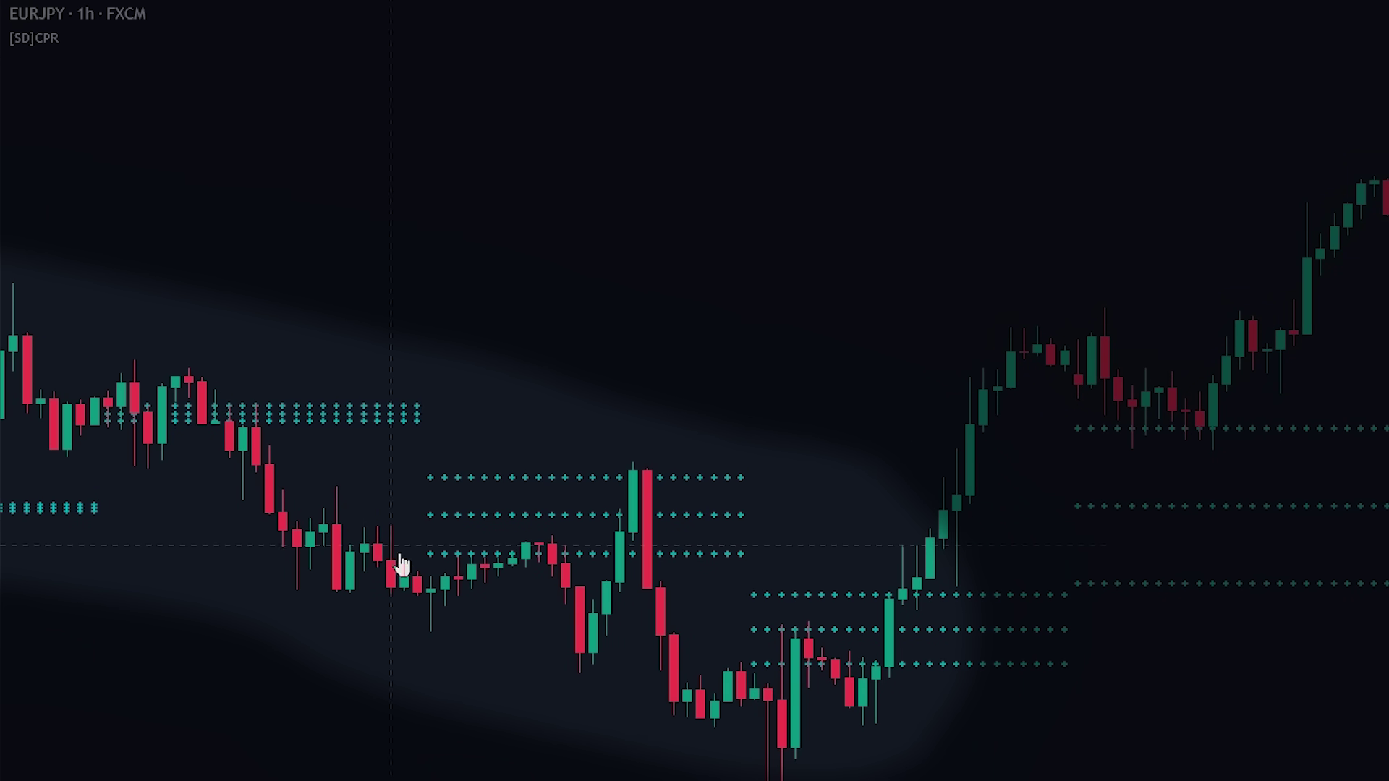
pyautogui.scroll(-2, 281, 448)
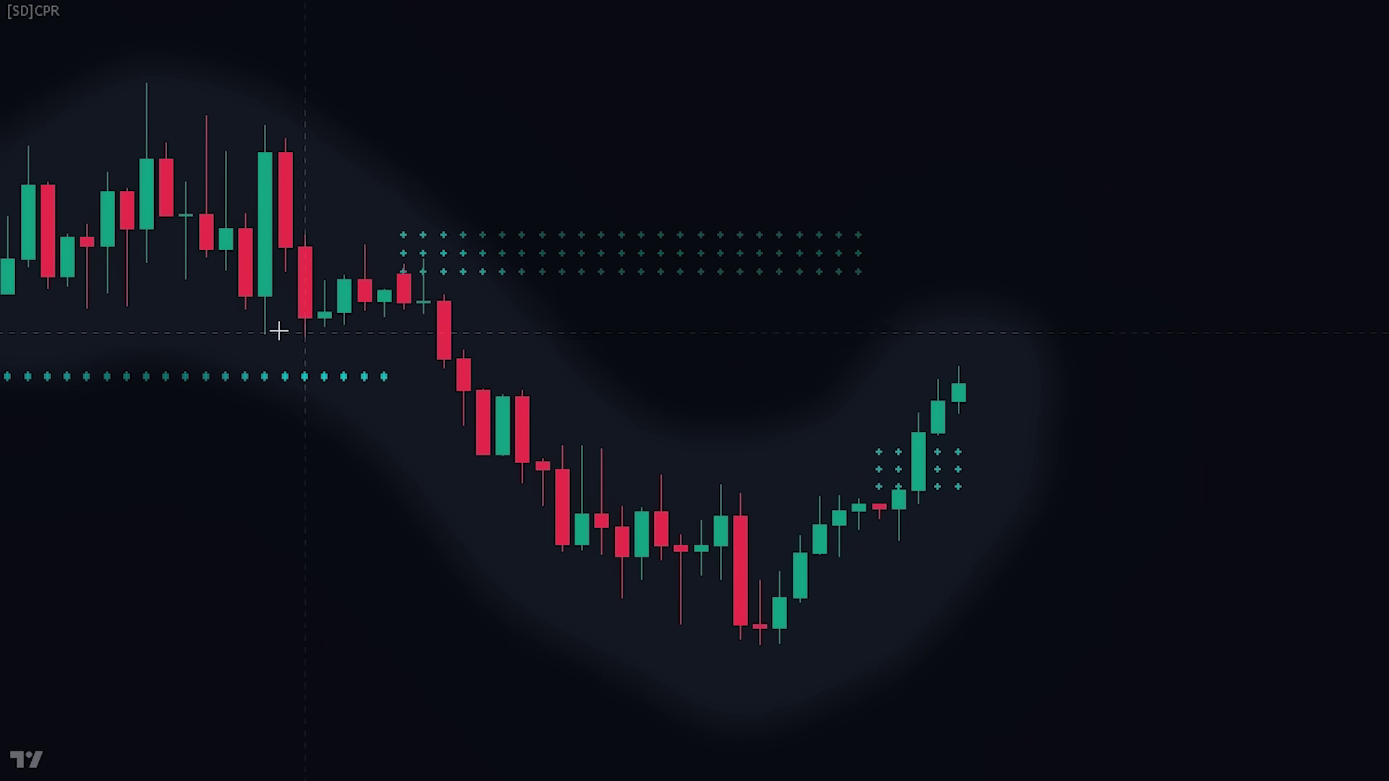
# - Draw a descending trend line from the tall red candle's high down past the decline
pyautogui.click(285, 151)
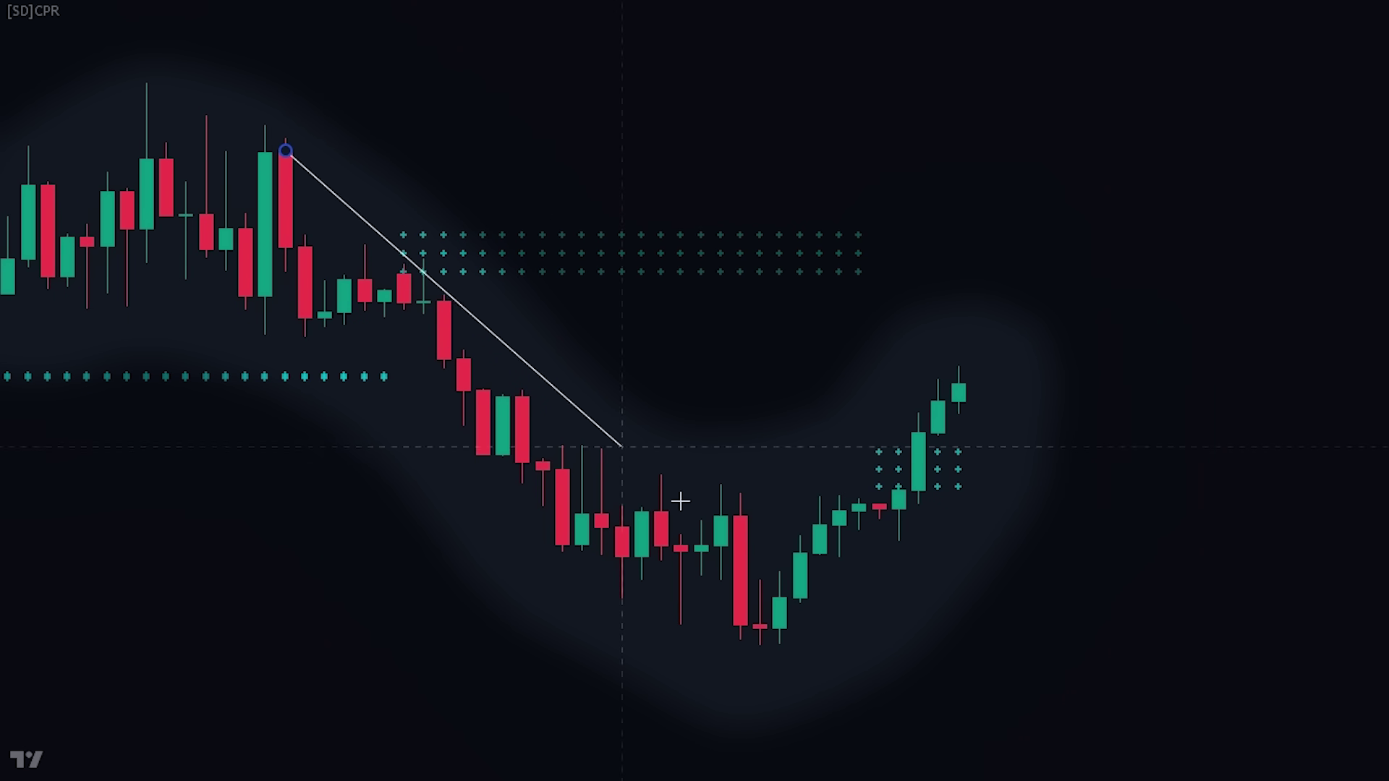
pyautogui.click(919, 655)
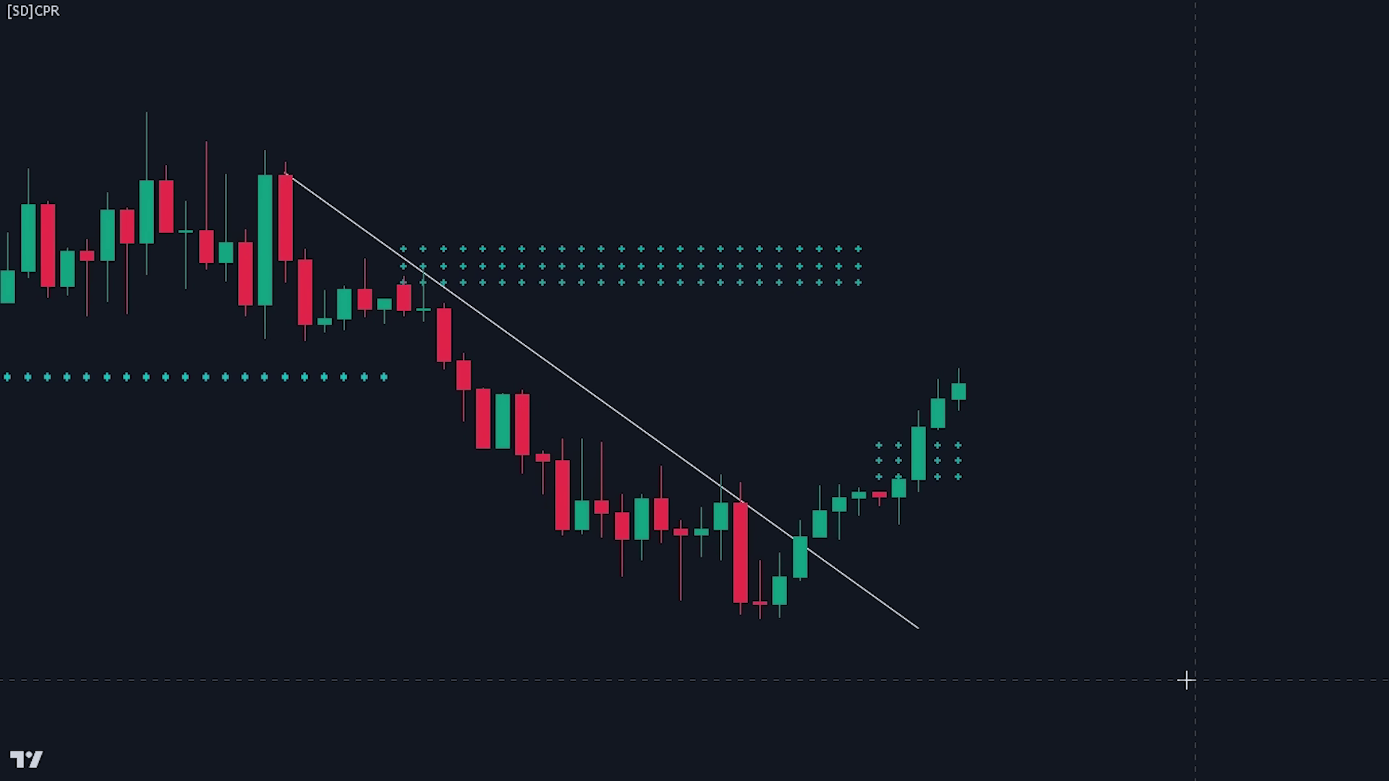
pyautogui.moveTo(1183, 680); pyautogui.dragTo(1068, 680)
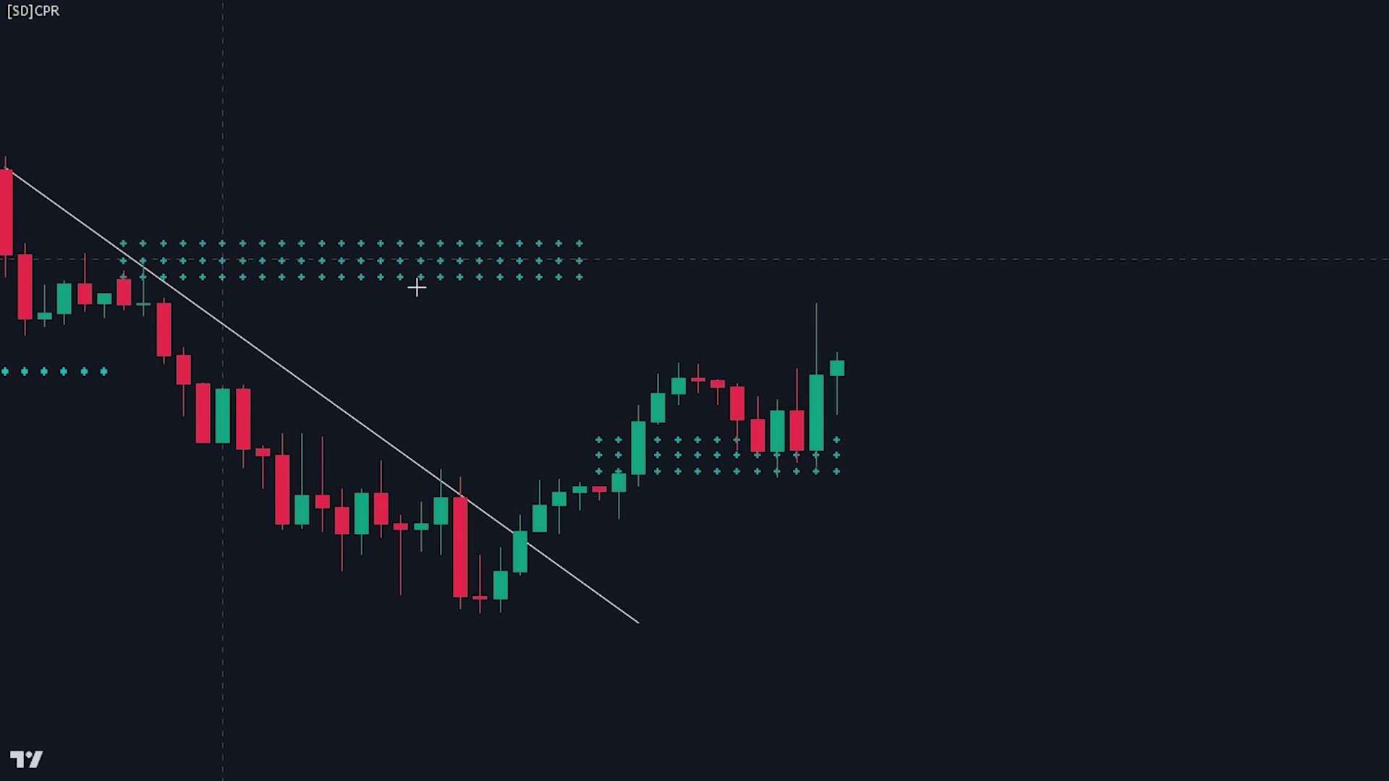
# - Place a widened long position at the breakout candle: stop 0.00377, target 0.00665, 1.76 risk/reward
pyautogui.click(865, 358)
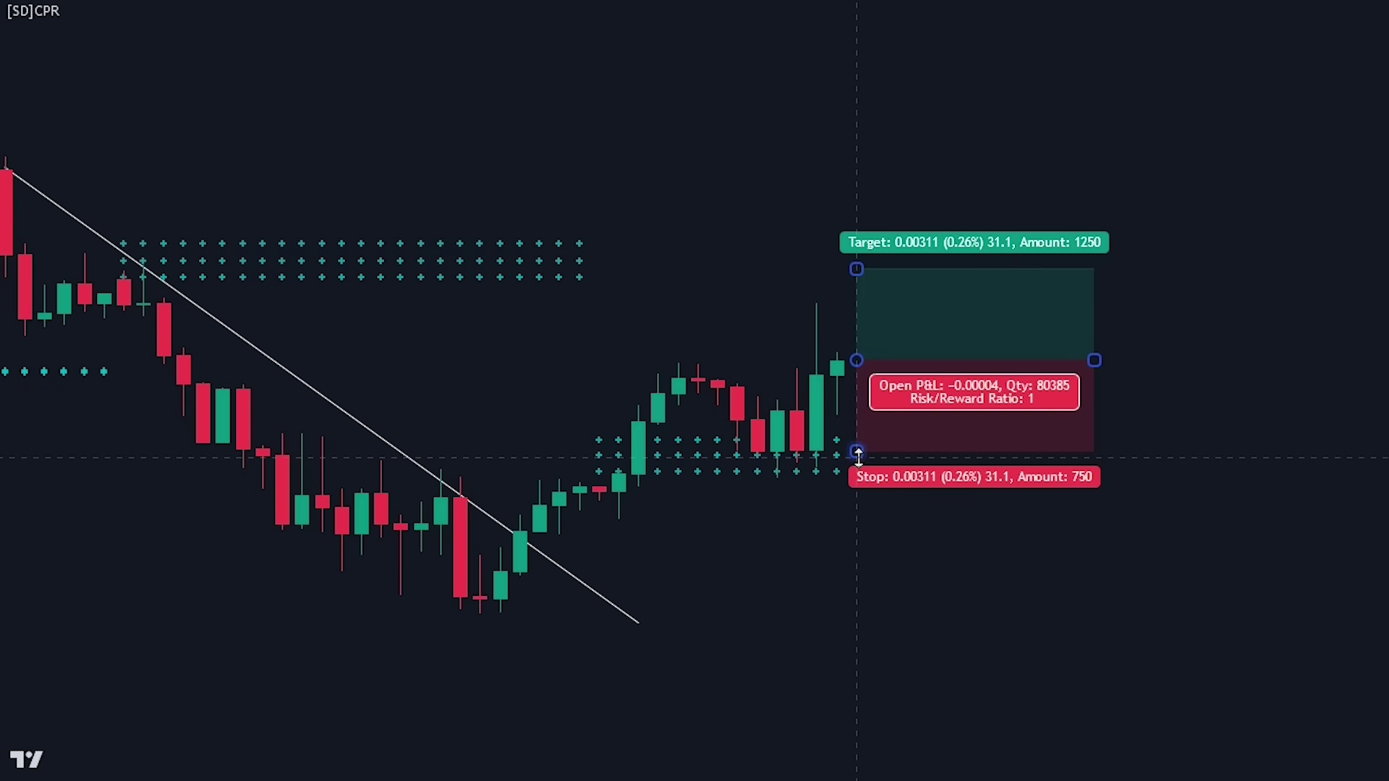
pyautogui.moveTo(858, 452); pyautogui.dragTo(853, 592)
pyautogui.moveTo(891, 498)
pyautogui.mouseDown()
pyautogui.moveTo(896, 465)
pyautogui.moveTo(848, 593)
pyautogui.moveTo(887, 472)
pyautogui.mouseUp()
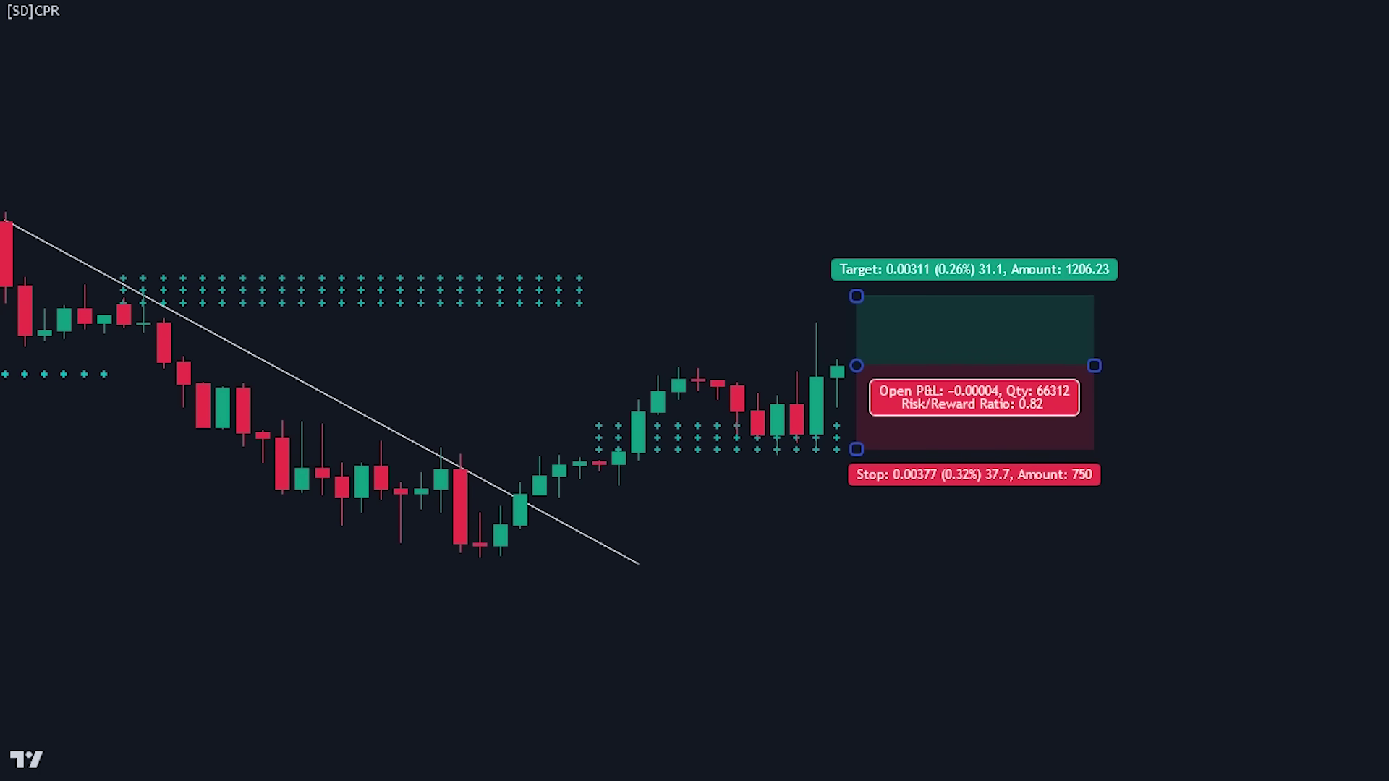
pyautogui.scroll(-2, 1203, 449)
pyautogui.moveTo(1050, 293); pyautogui.dragTo(1078, 218)
pyautogui.hscroll(-2, 1081, 232)
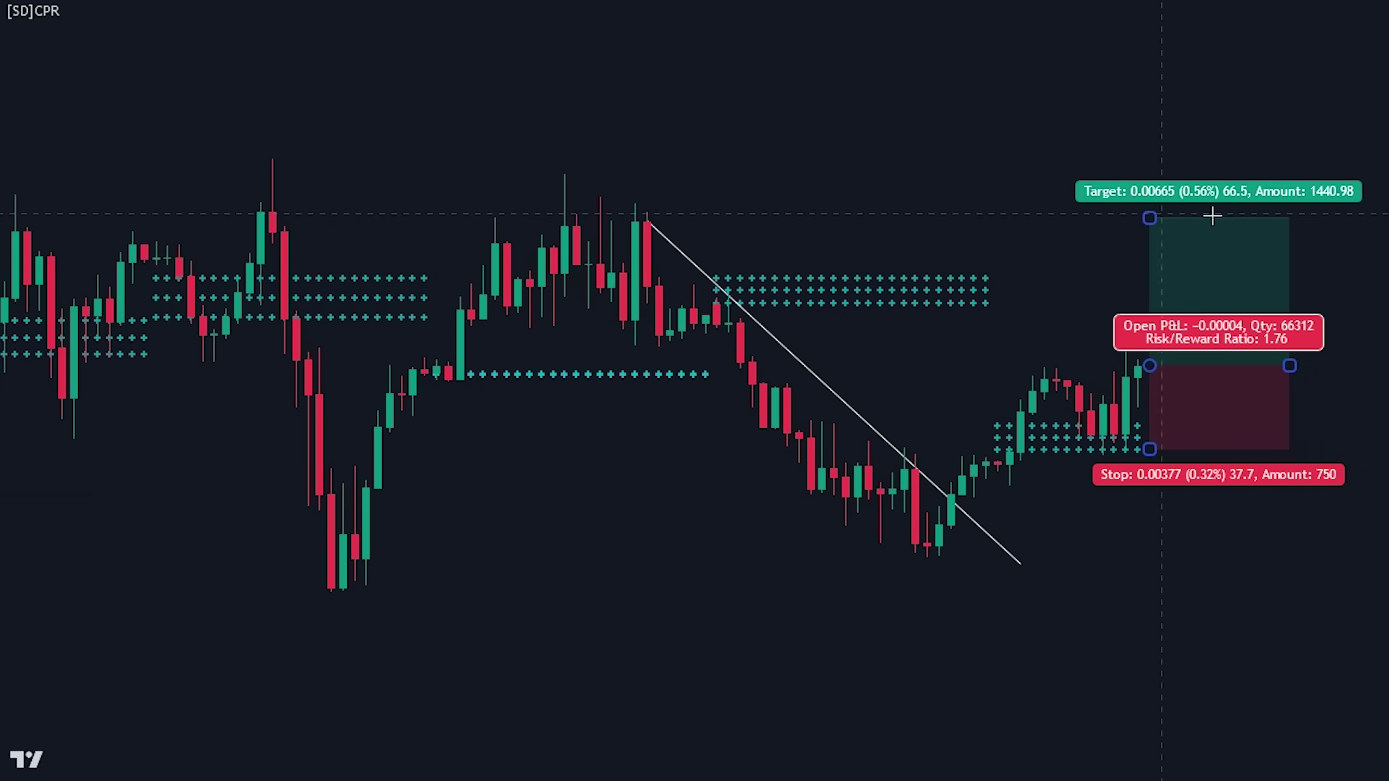
pyautogui.scroll(3, 844, 276)
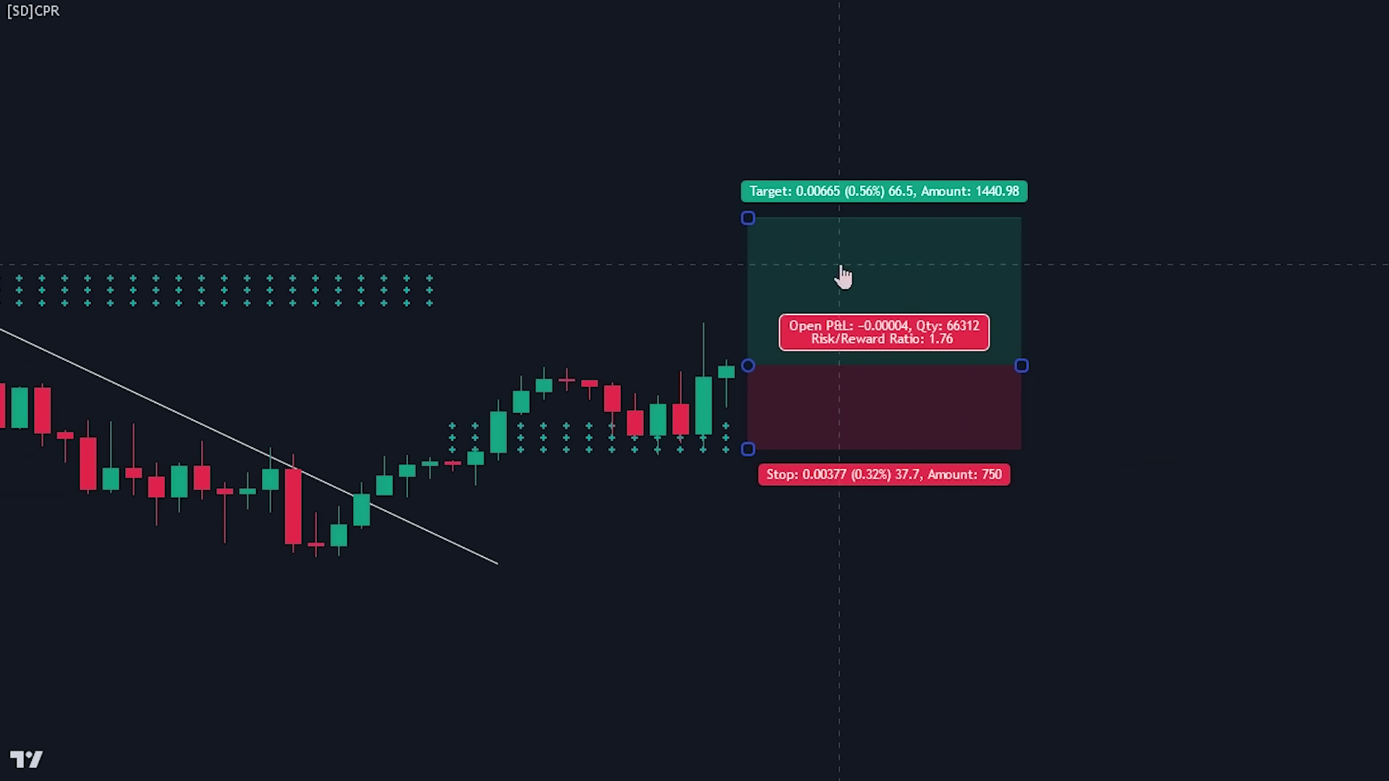
pyautogui.moveTo(1023, 363); pyautogui.dragTo(1341, 376)
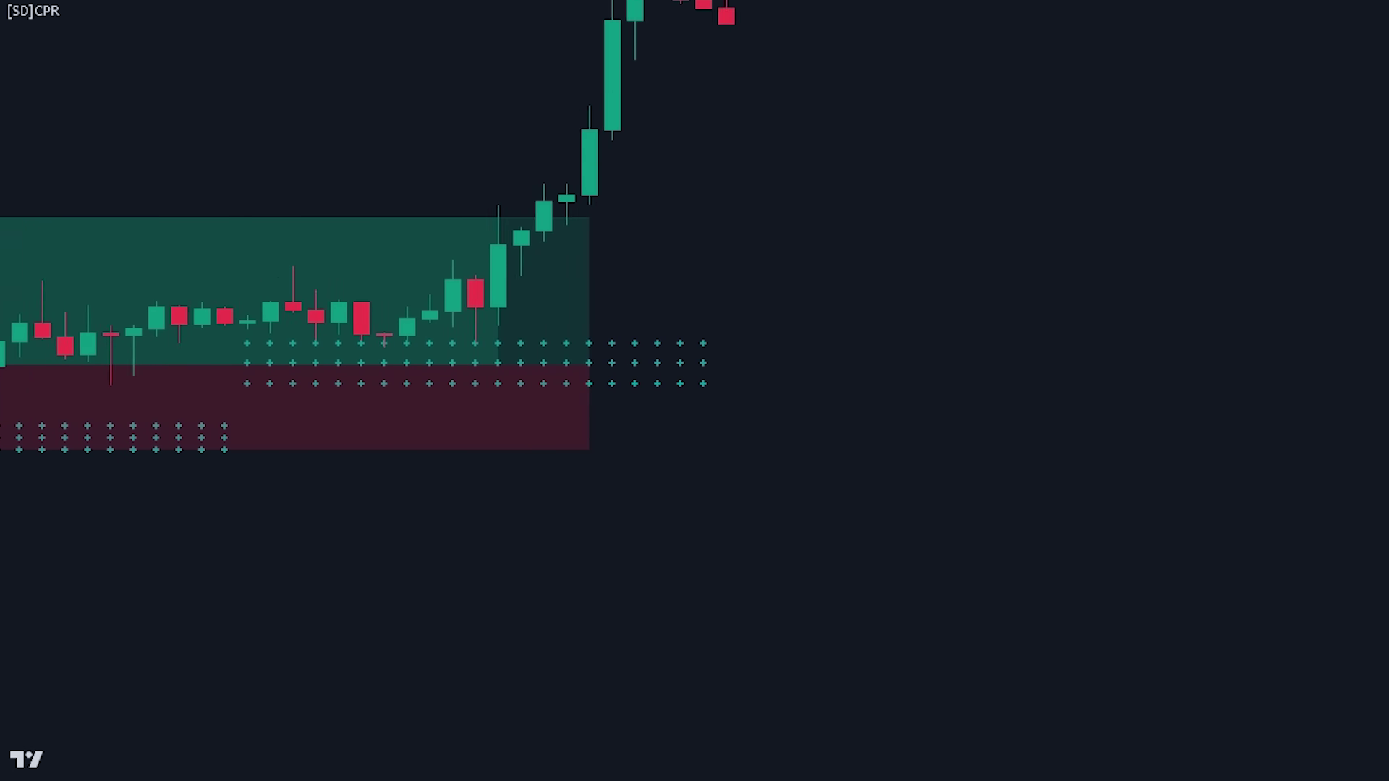
pyautogui.moveTo(679, 610); pyautogui.dragTo(1213, 612)
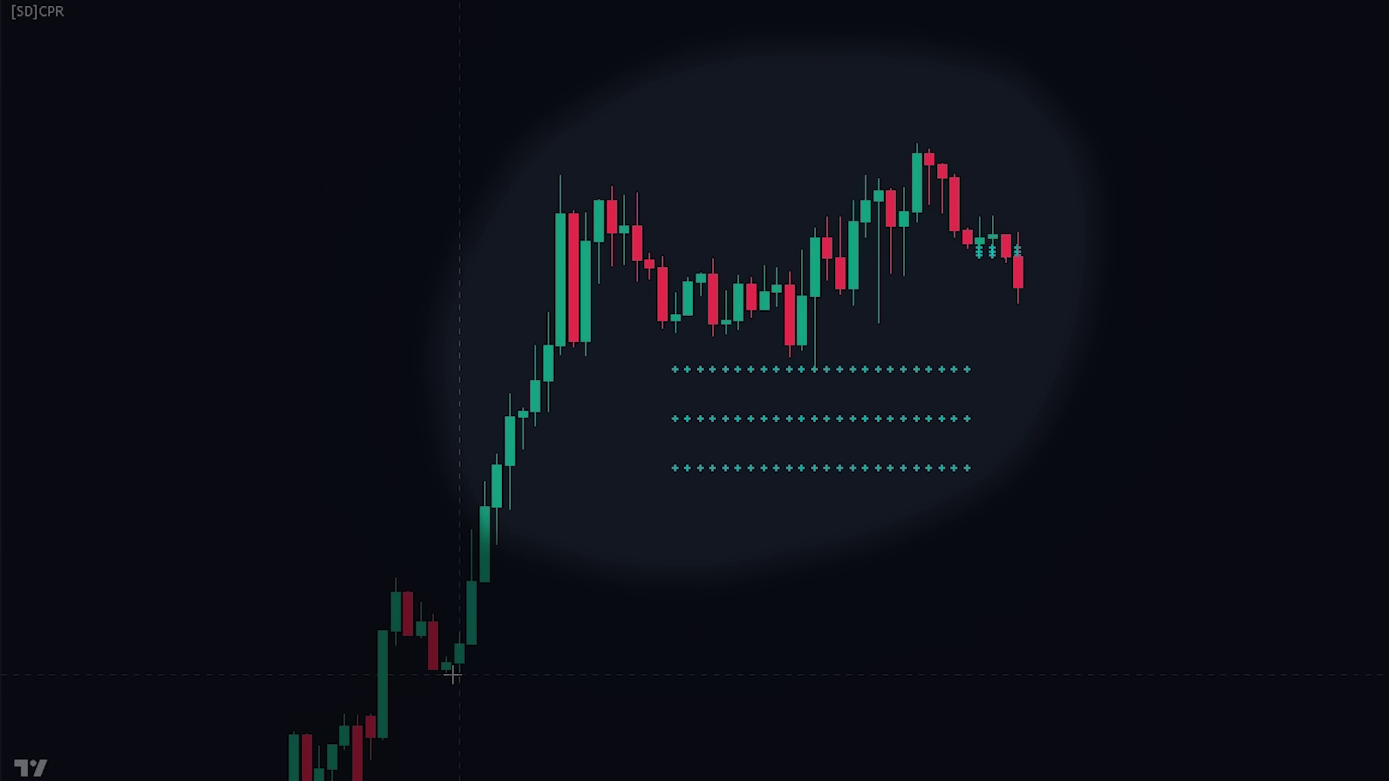
# - Draw an ascending trend line from the rally's low to above the recent highs
pyautogui.click(453, 674)
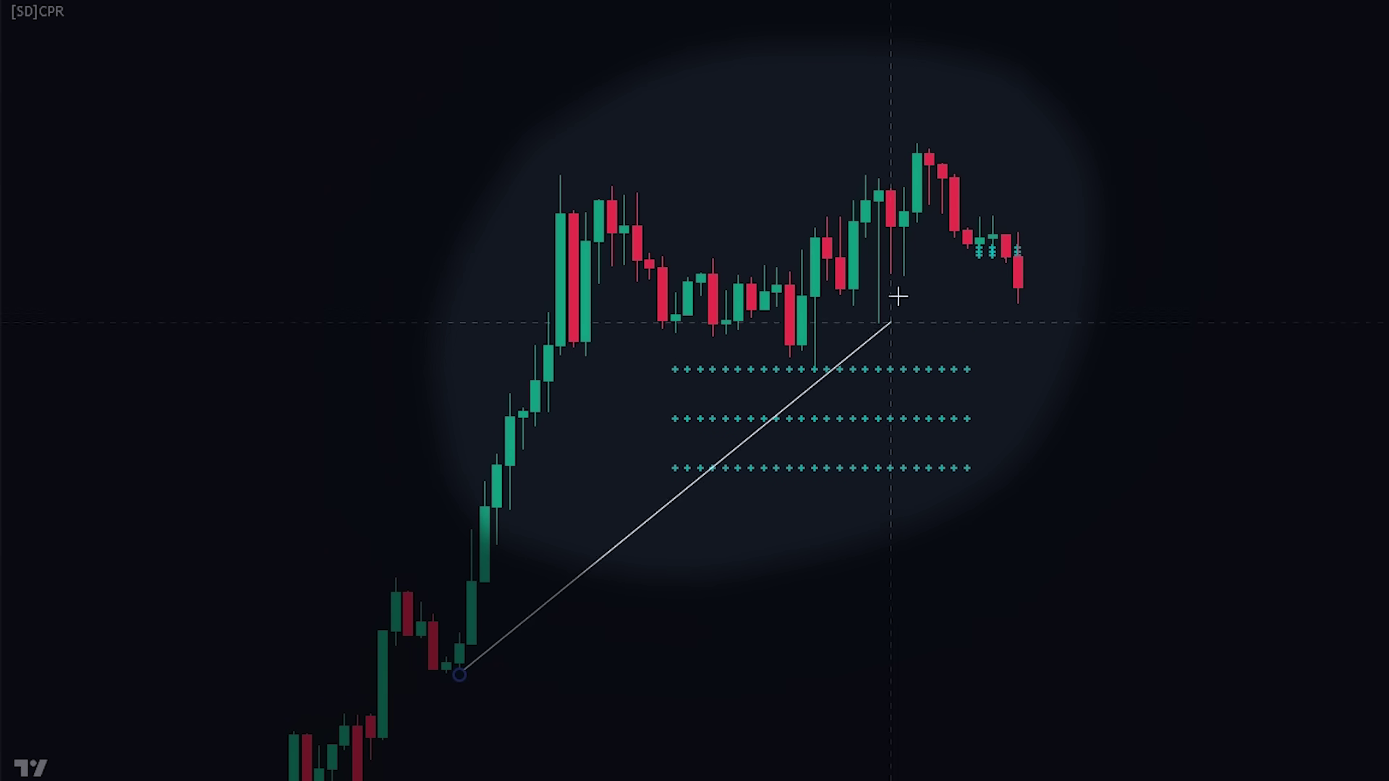
pyautogui.click(1042, 123)
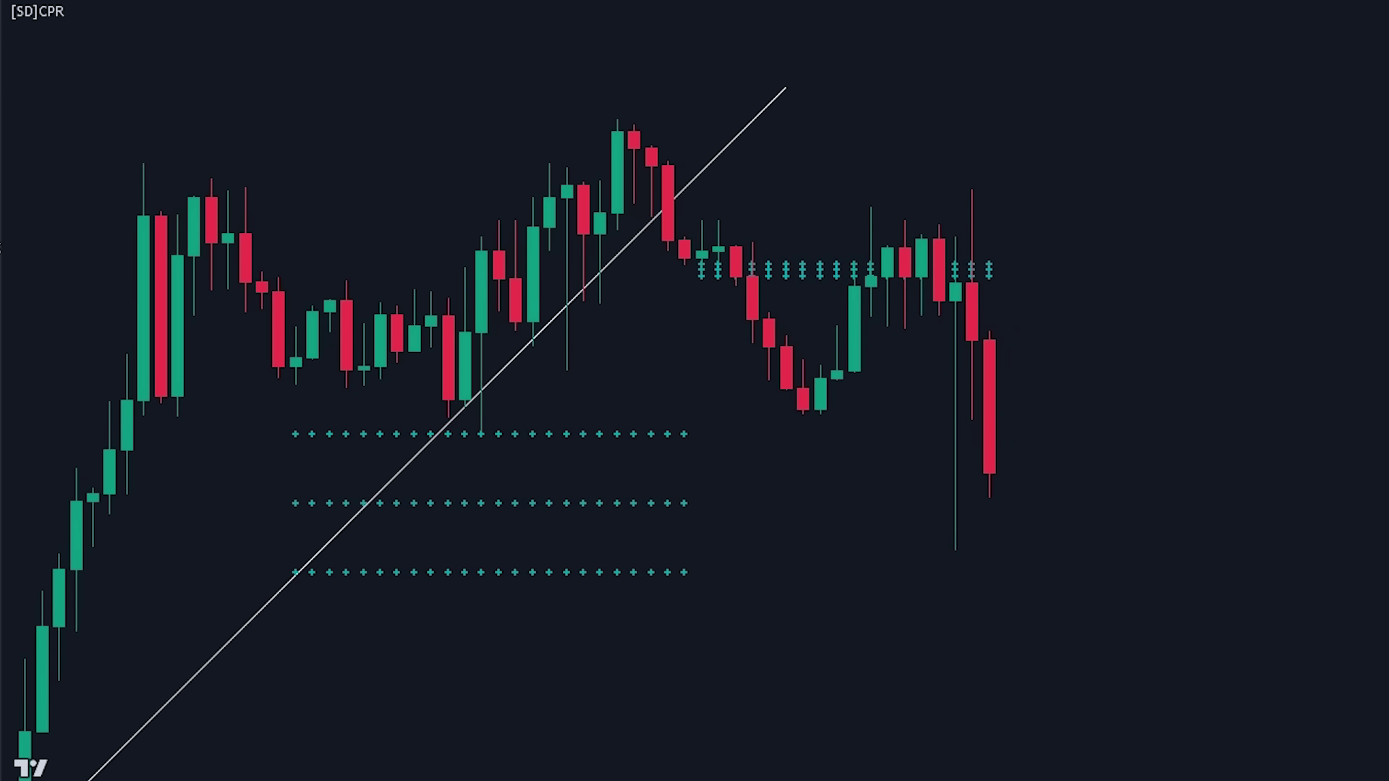
# - Place a widened short position at the breakdown candle with stop 0.00477 and target 0.00751
pyautogui.click(1022, 475)
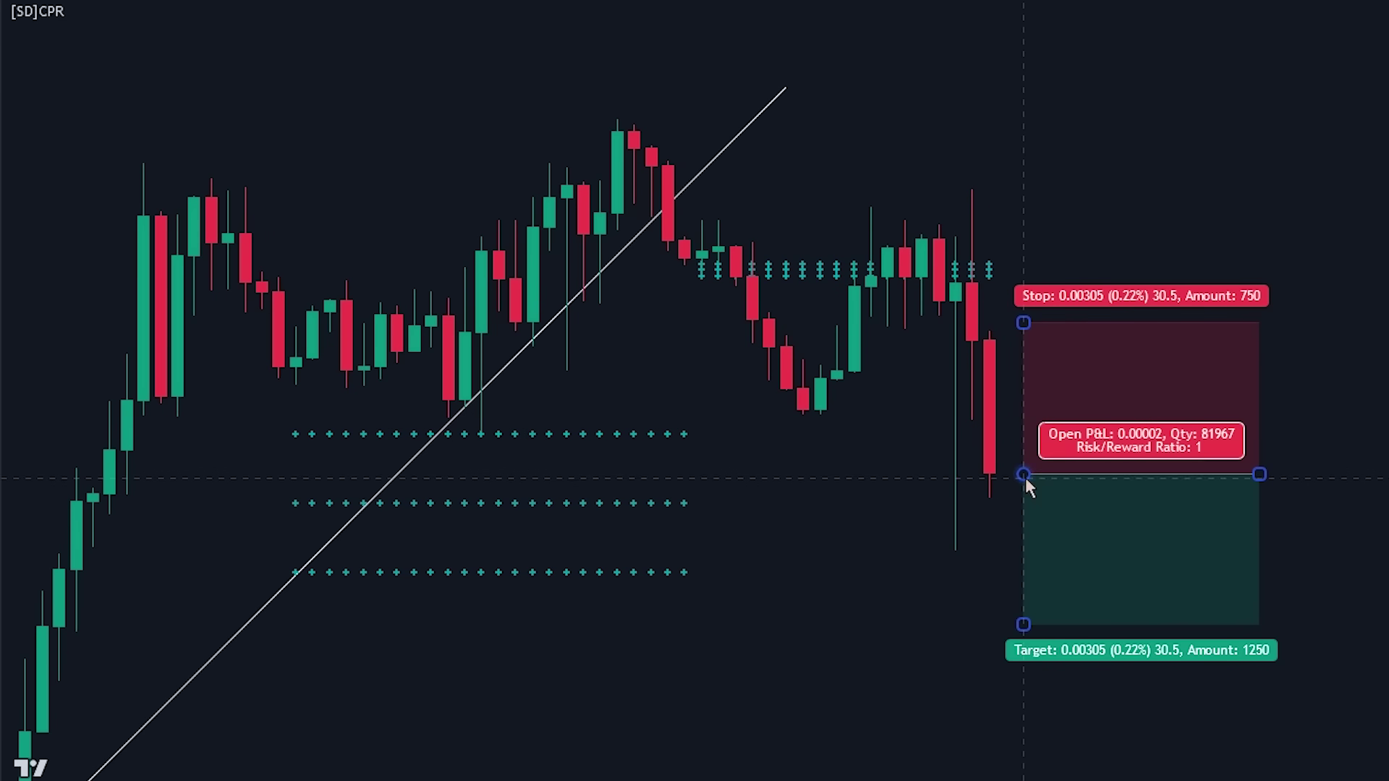
pyautogui.moveTo(1020, 322); pyautogui.dragTo(1048, 237)
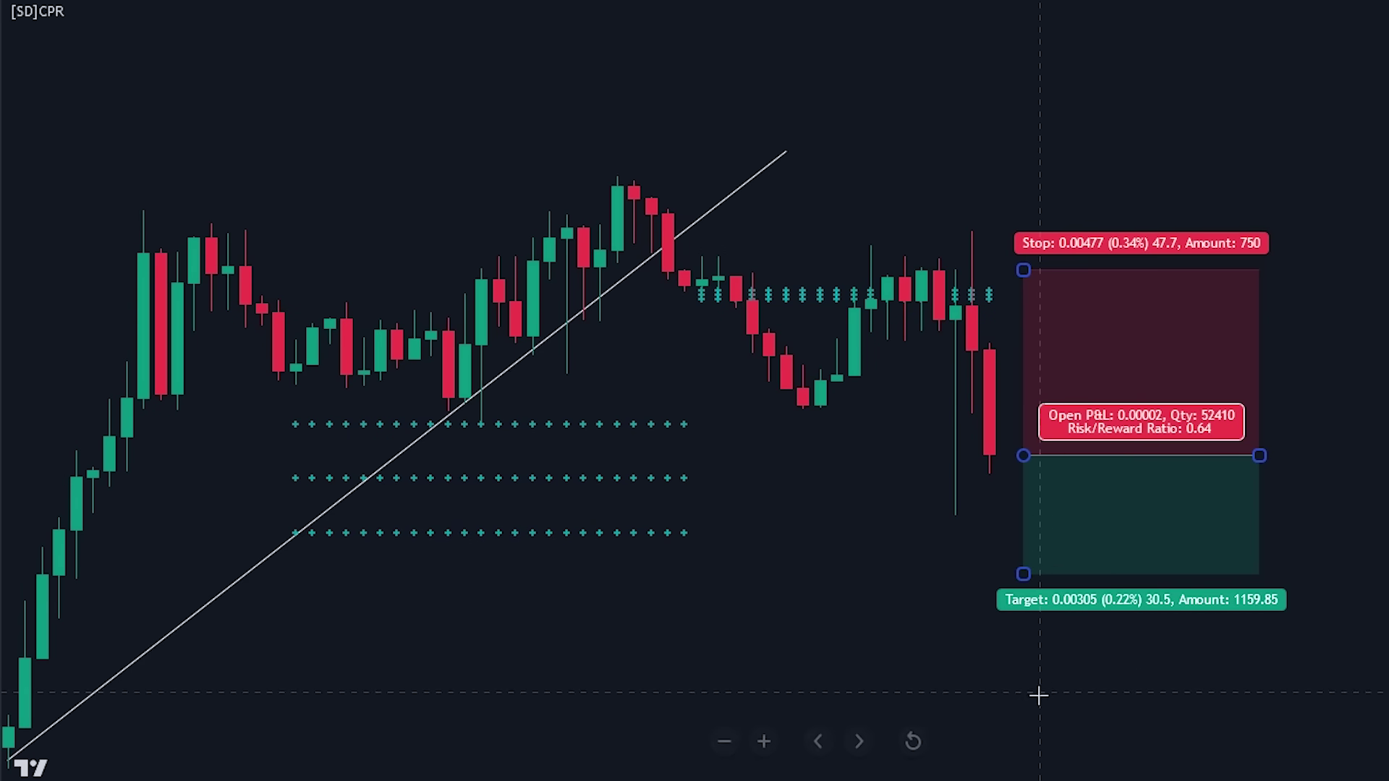
pyautogui.moveTo(1039, 695); pyautogui.dragTo(1107, 562)
pyautogui.scroll(-2, 1114, 562)
pyautogui.moveTo(1168, 444); pyautogui.dragTo(1158, 621)
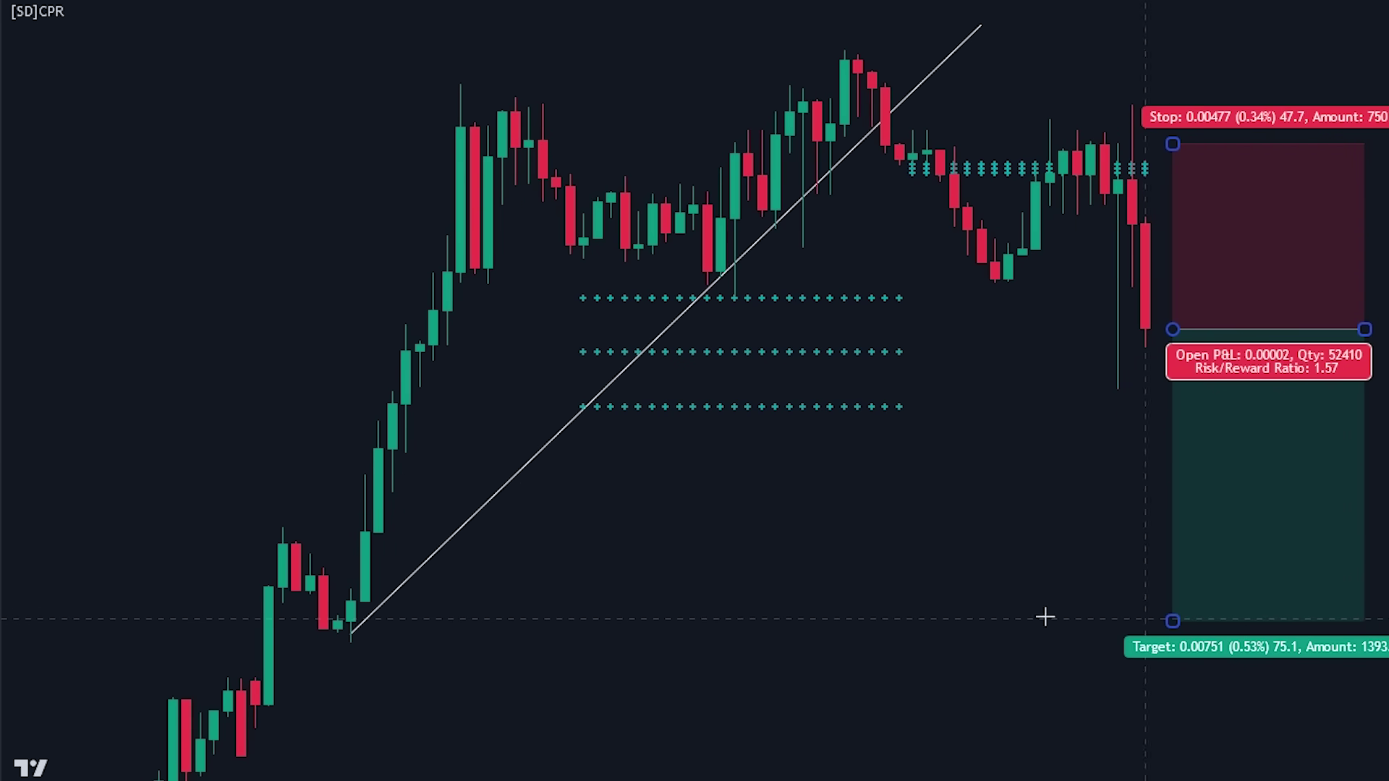
pyautogui.moveTo(1375, 486); pyautogui.dragTo(1106, 490)
pyautogui.moveTo(1085, 338); pyautogui.dragTo(1385, 349)
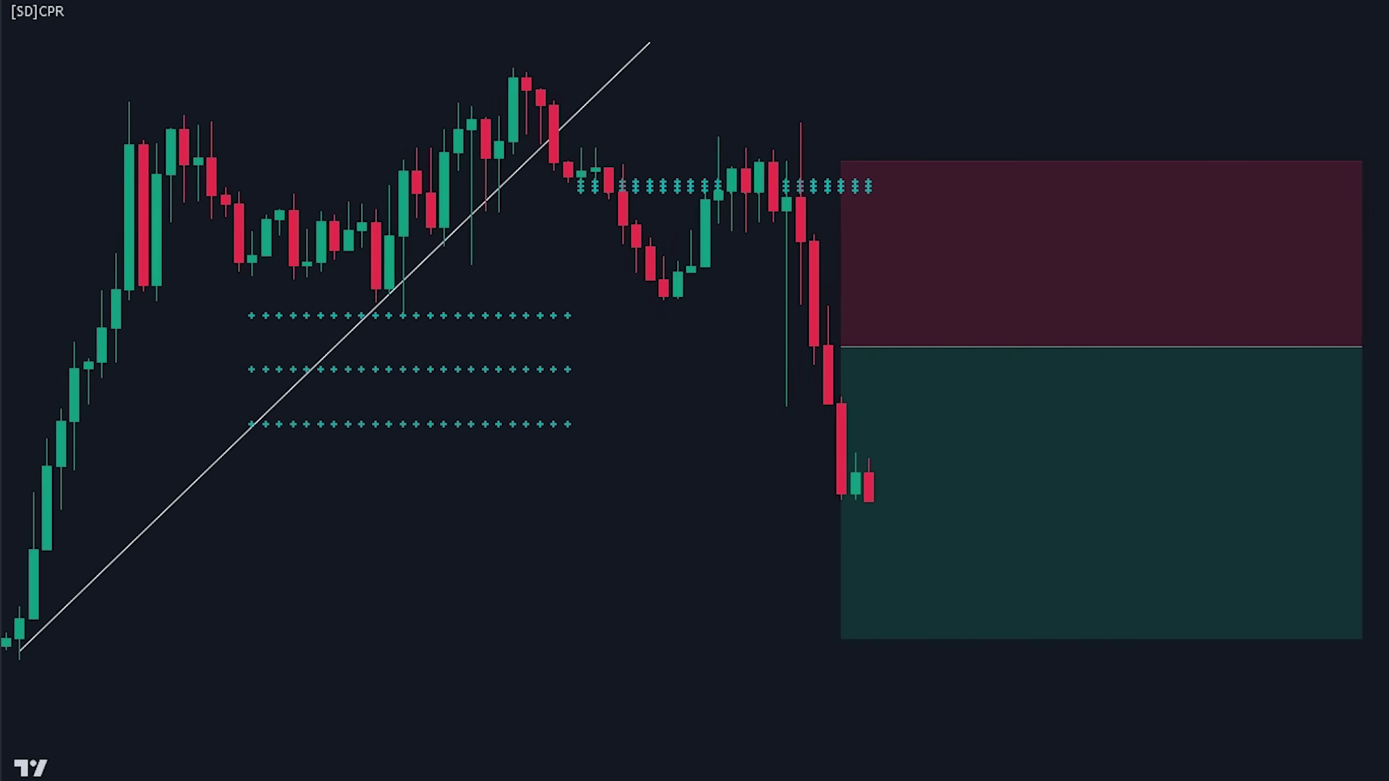
pyautogui.moveTo(634, 708); pyautogui.dragTo(1147, 704)
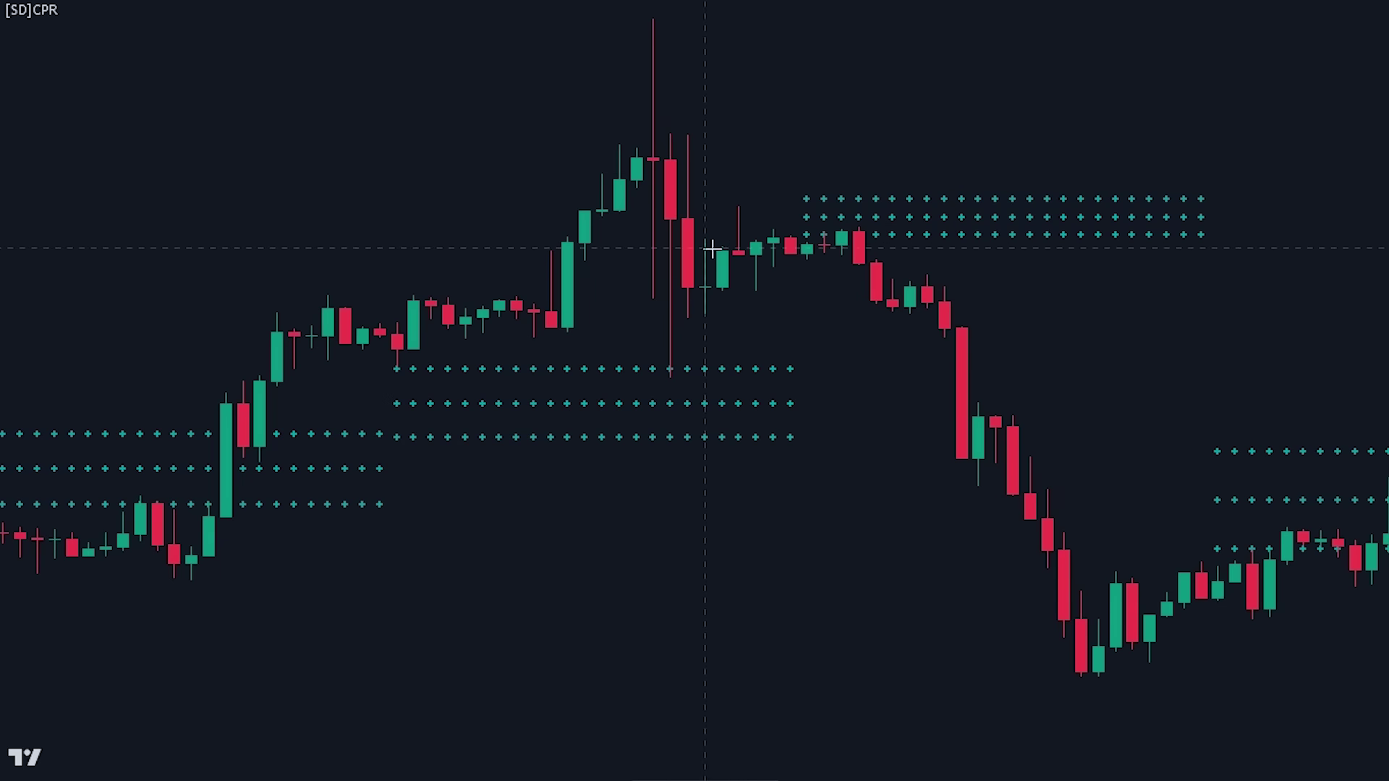
# - Anchor a descending trend line at the earlier spike high
pyautogui.click(668, 155)
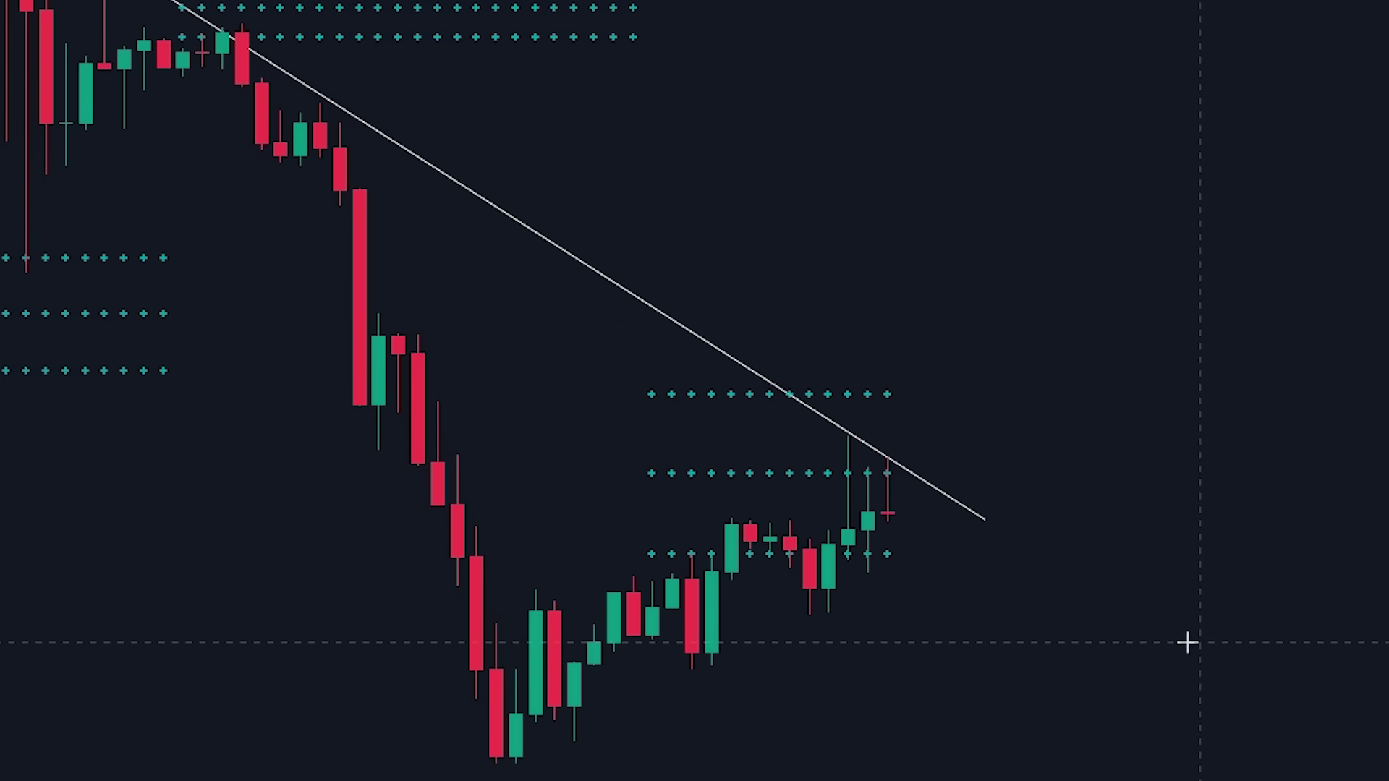
pyautogui.scroll(2, 1030, 610)
pyautogui.moveTo(1029, 611); pyautogui.dragTo(1159, 544)
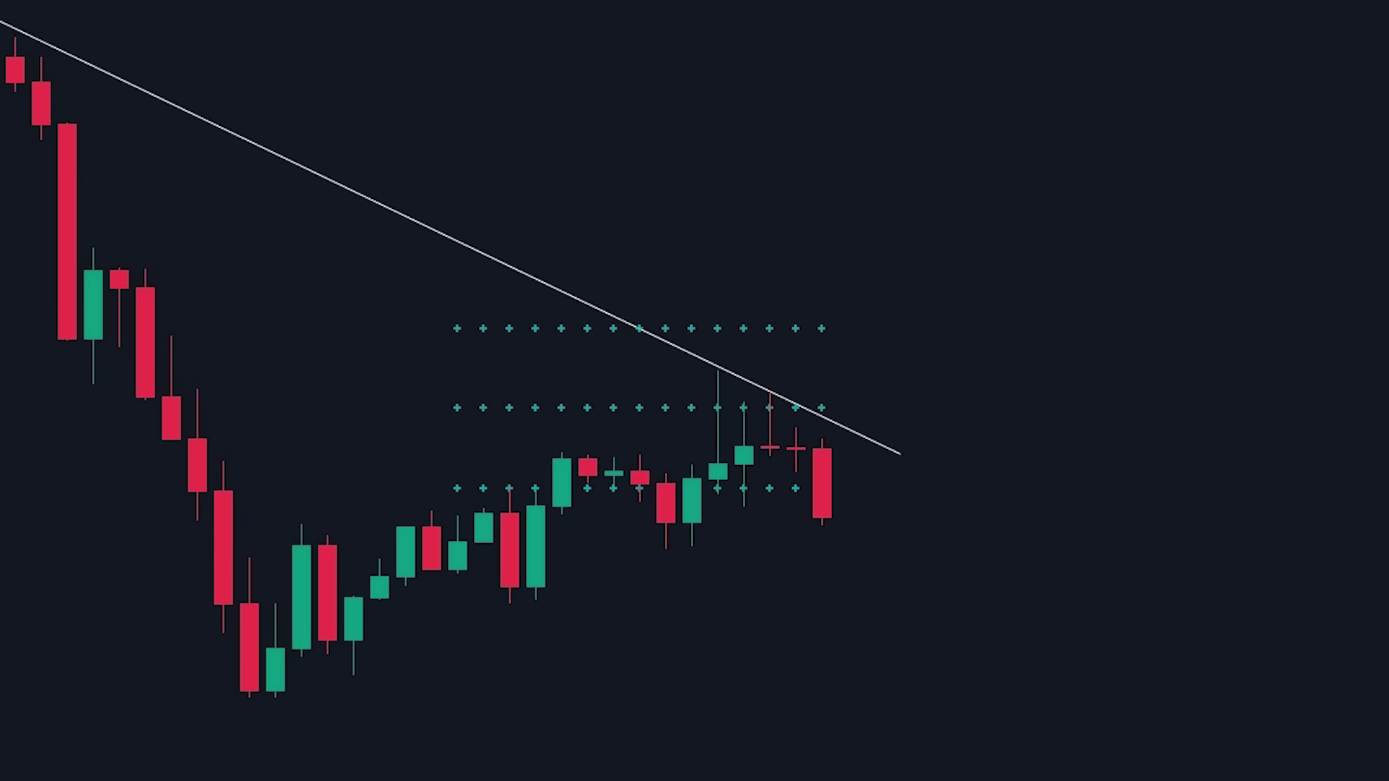
# - Place a short position after the last red candle, with stop 0.00494 above the trend line and target 0.00745 (about 1.51 R:R)
pyautogui.click(847, 518)
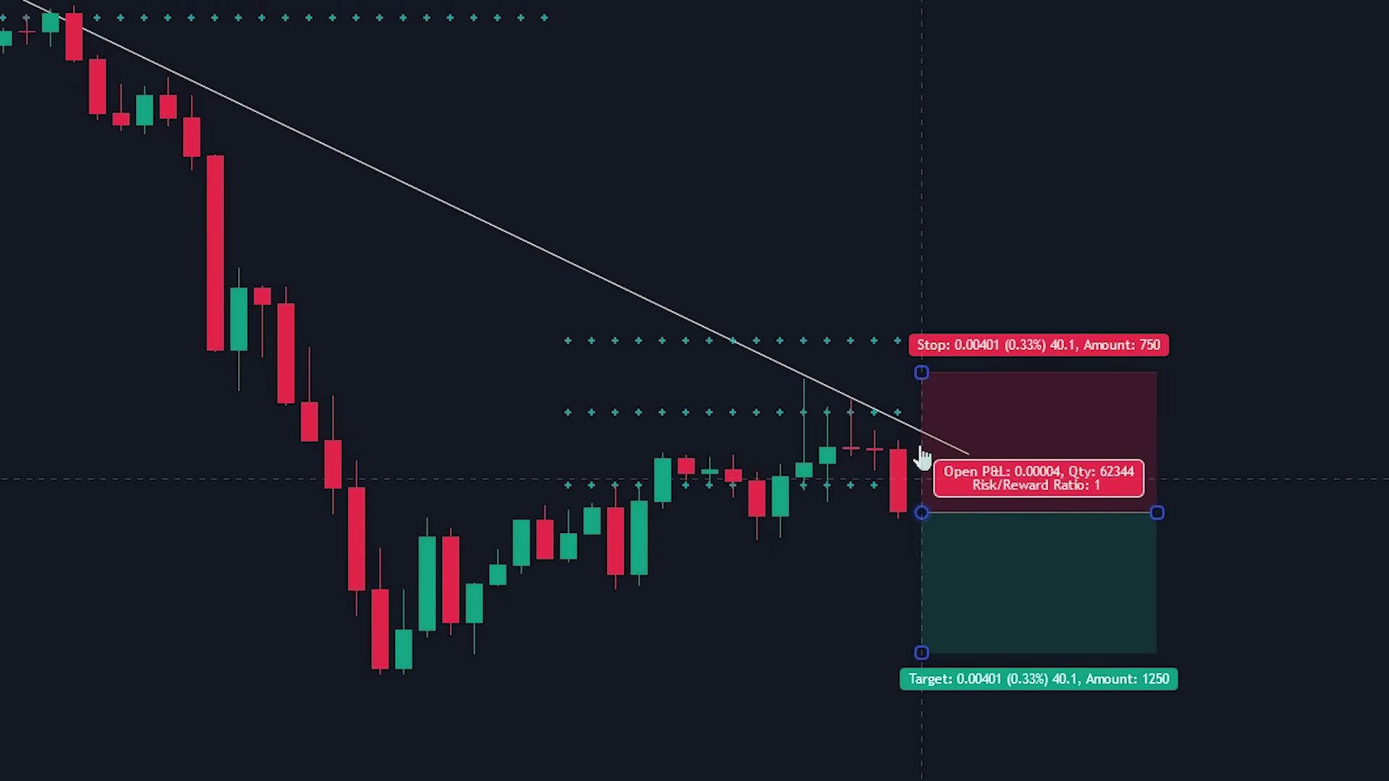
pyautogui.moveTo(921, 372); pyautogui.dragTo(932, 340)
pyautogui.moveTo(859, 299); pyautogui.dragTo(829, 113)
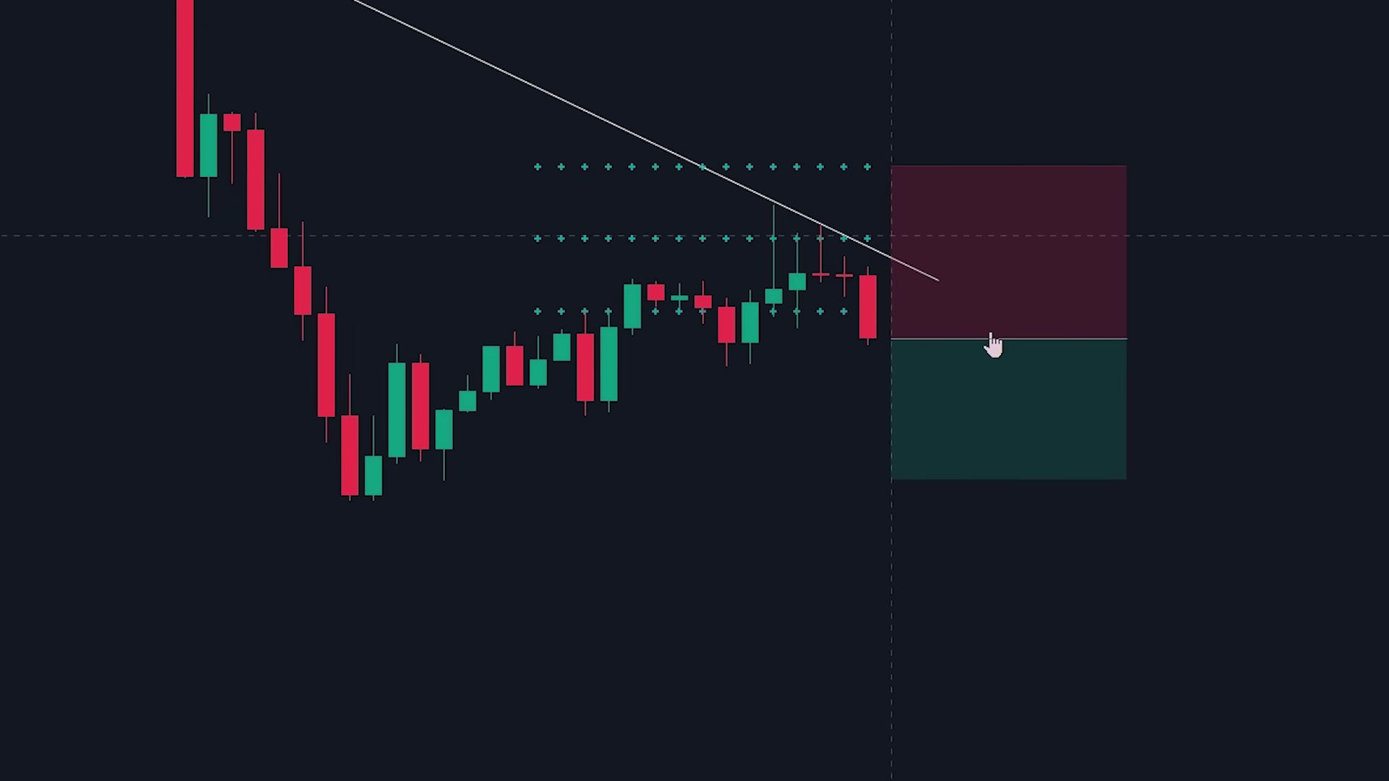
pyautogui.moveTo(891, 472); pyautogui.dragTo(899, 490)
pyautogui.scroll(-10, 856, 645)
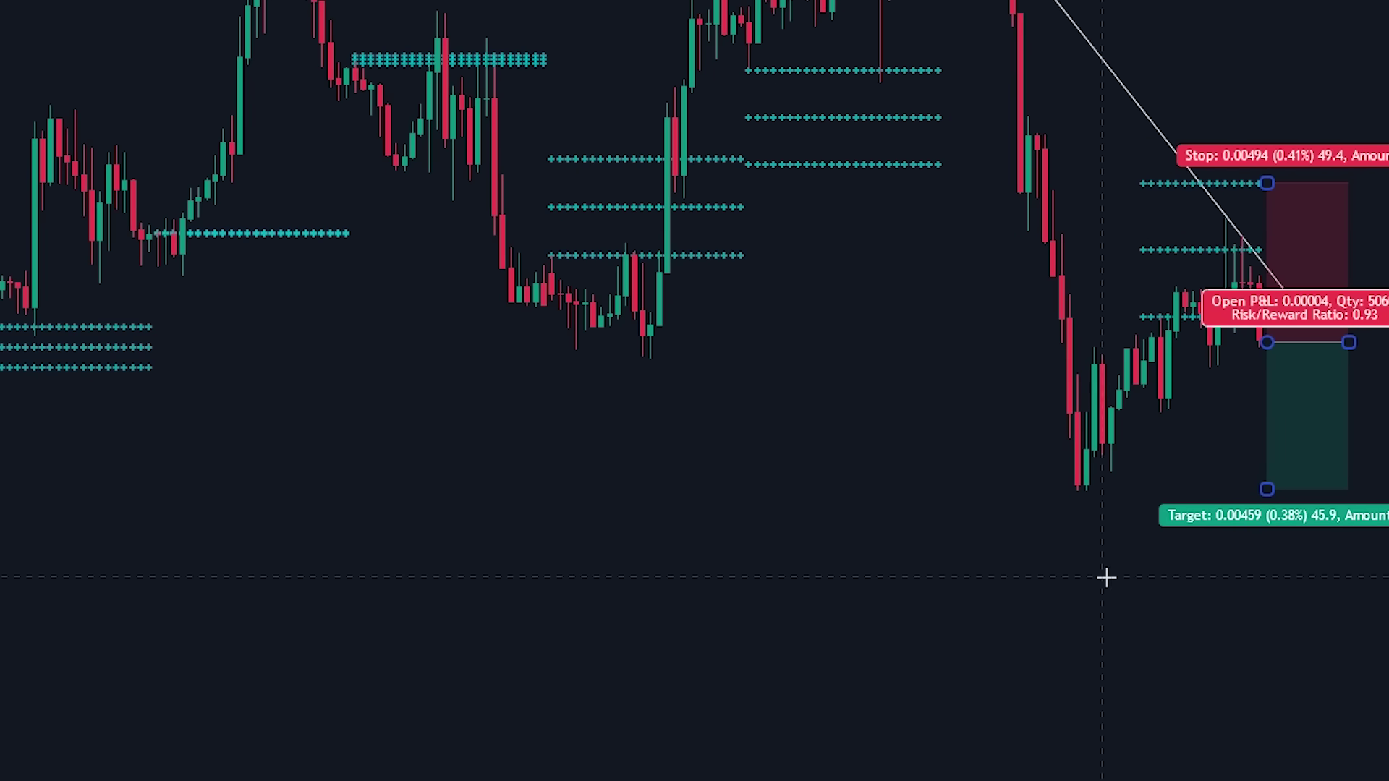
pyautogui.moveTo(1104, 577); pyautogui.dragTo(918, 543)
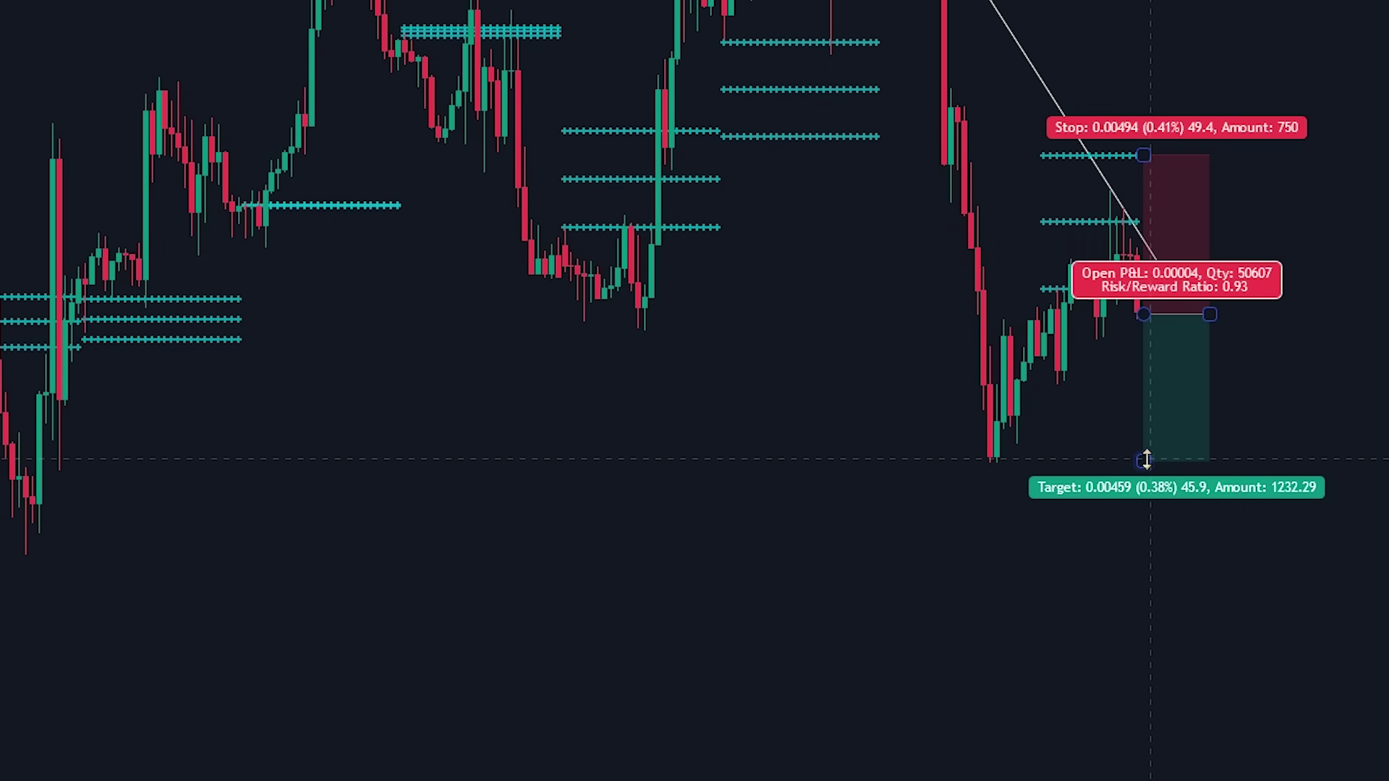
pyautogui.moveTo(1143, 460); pyautogui.dragTo(1143, 552)
pyautogui.moveTo(1040, 544); pyautogui.dragTo(943, 558)
pyautogui.scroll(3, 800, 576)
pyautogui.scroll(2, 800, 577)
pyautogui.click(658, 340)
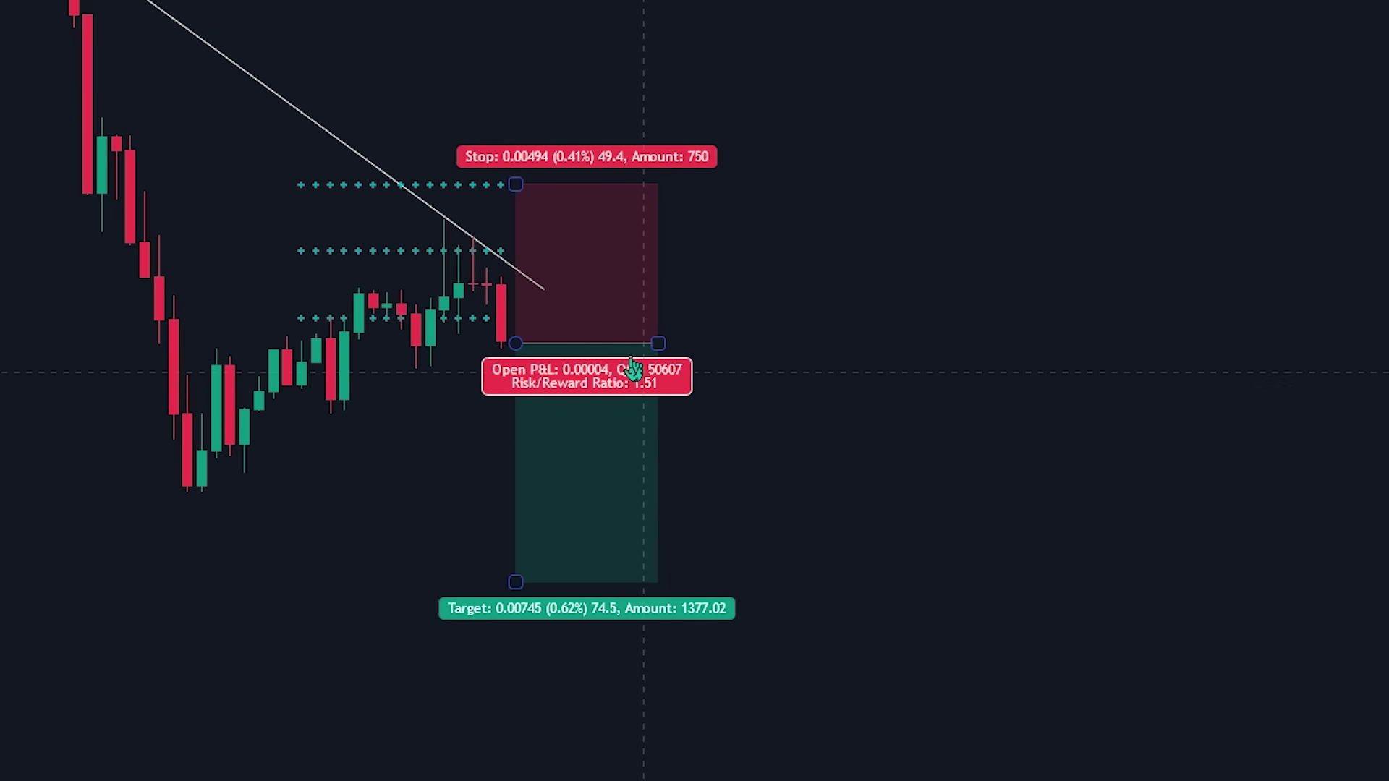